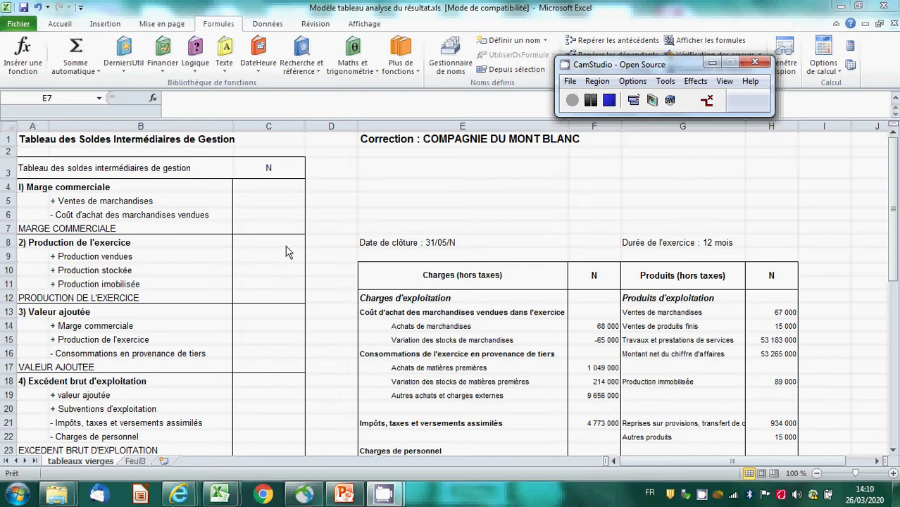
Fill the Ventes de marchandises amount in C5 with a reference to the merchandise sales in H13.
{"action": "left_click", "coordinate": [274, 205]}
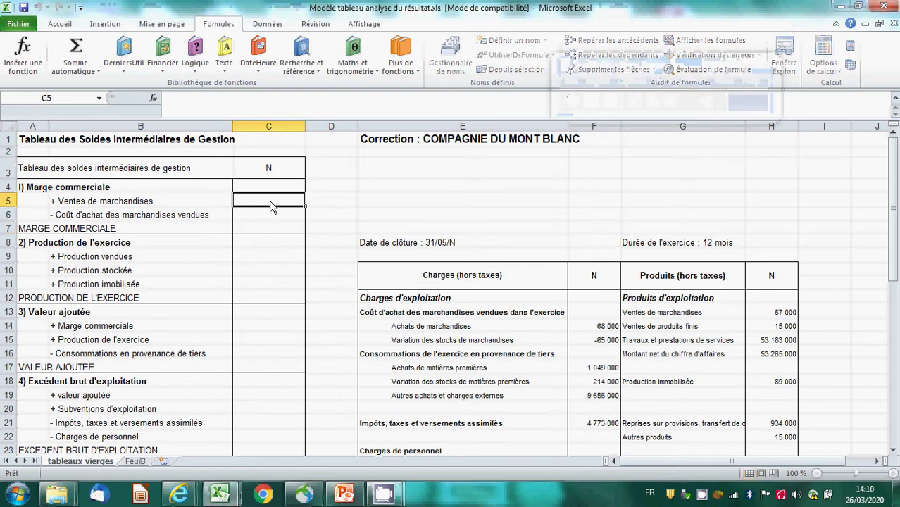
{"action": "type", "text": "="}
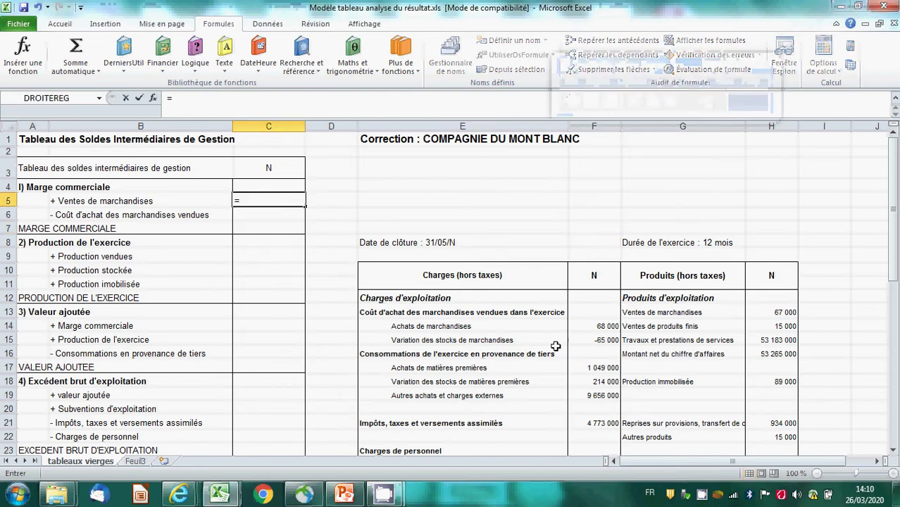
{"action": "left_click", "coordinate": [777, 312]}
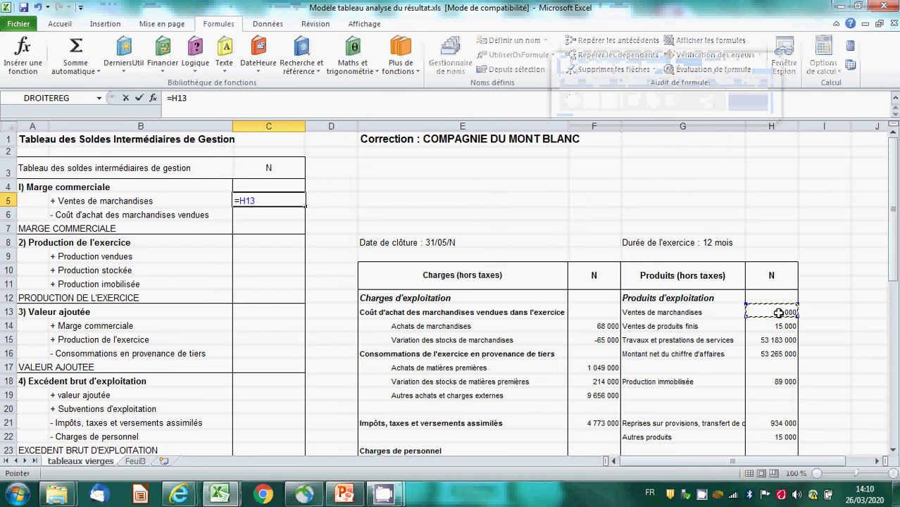
{"action": "key", "text": "Return"}
Enter the cost of merchandise sold in C6 as =-(F14+F15) and total the Marge commerciale in C7 with an automatic sum.
{"action": "type", "text": "="}
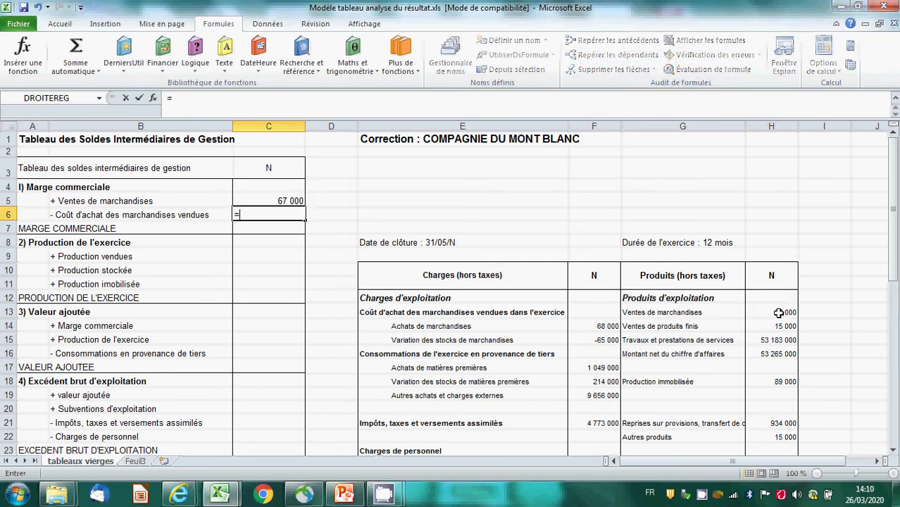
{"action": "type", "text": "-("}
{"action": "left_click", "coordinate": [595, 325]}
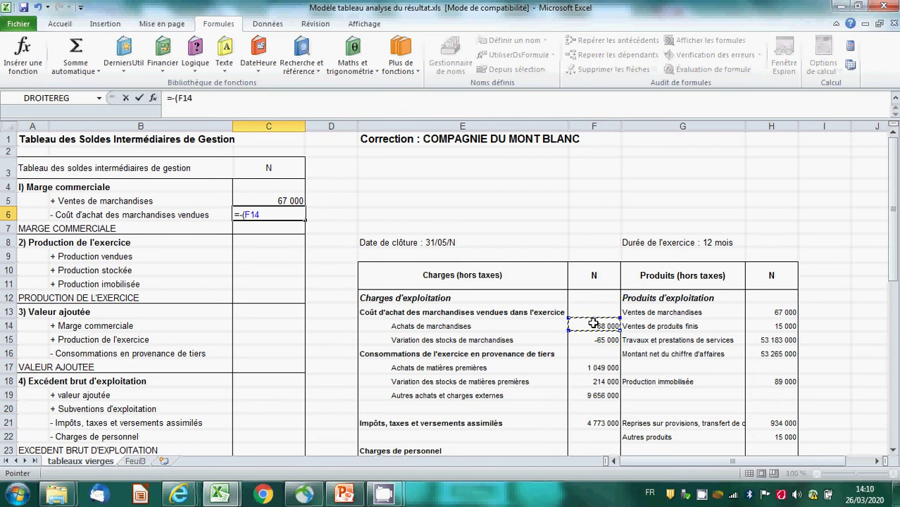
{"action": "type", "text": "+"}
{"action": "left_click", "coordinate": [603, 340]}
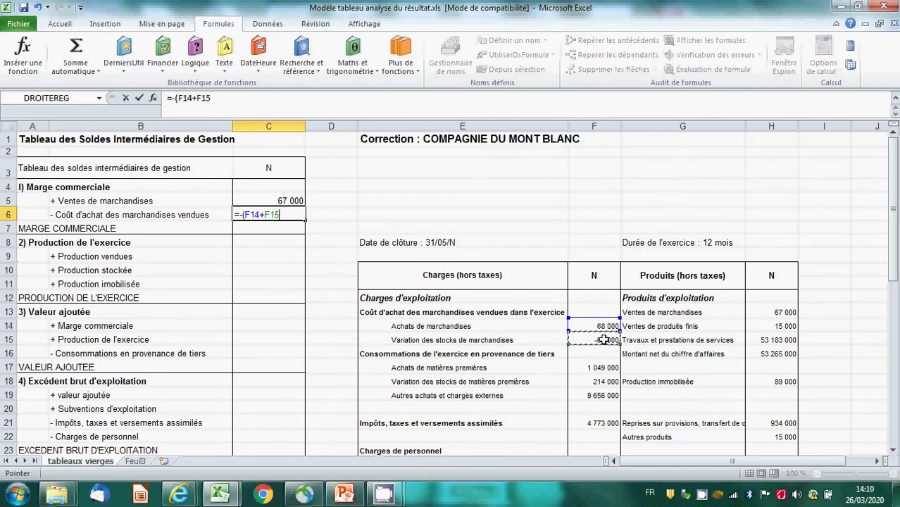
{"action": "type", "text": ")"}
{"action": "key", "text": "Return"}
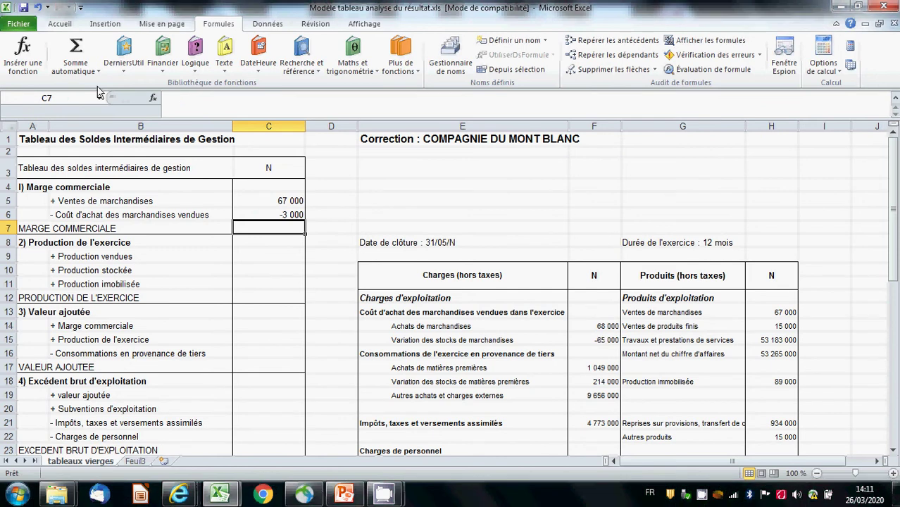
{"action": "left_click", "coordinate": [77, 53]}
{"action": "key", "text": "Return"}
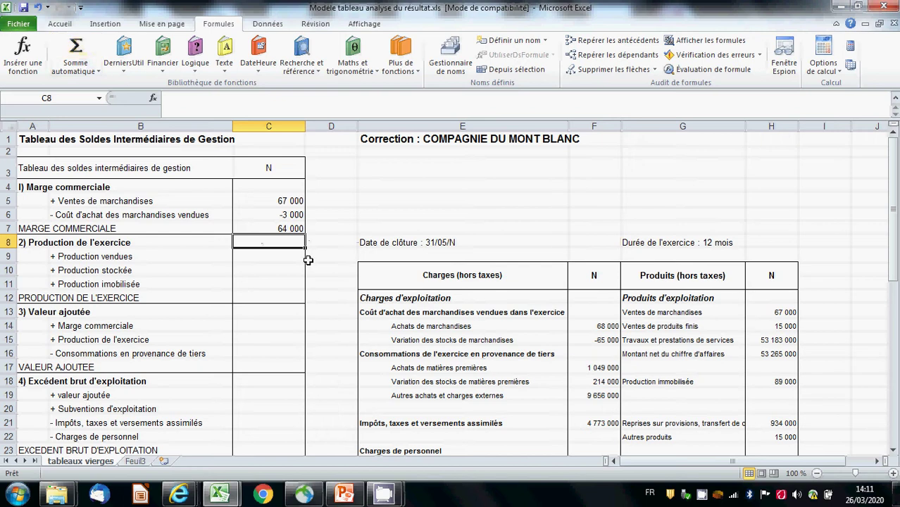
Calculate Production vendues in C9 as =H14+H15, adding finished product sales and services rendered.
{"action": "left_click", "coordinate": [263, 256]}
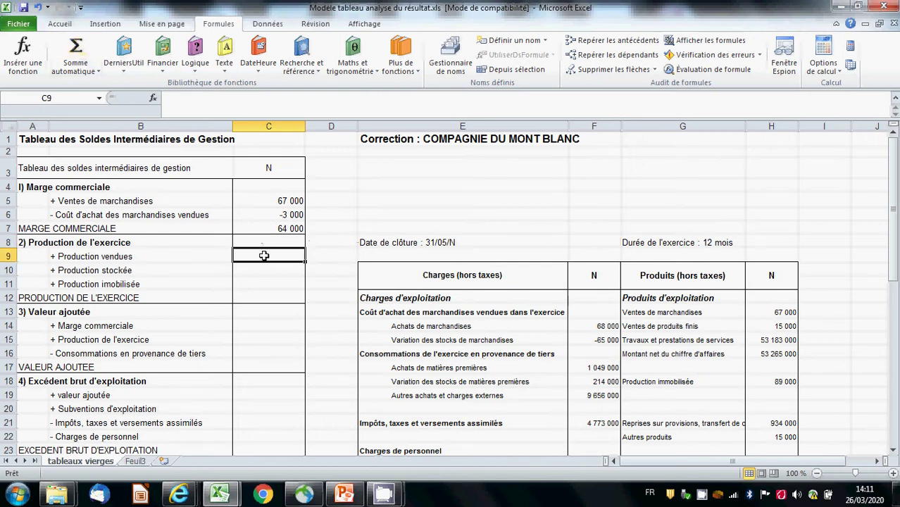
{"action": "type", "text": "="}
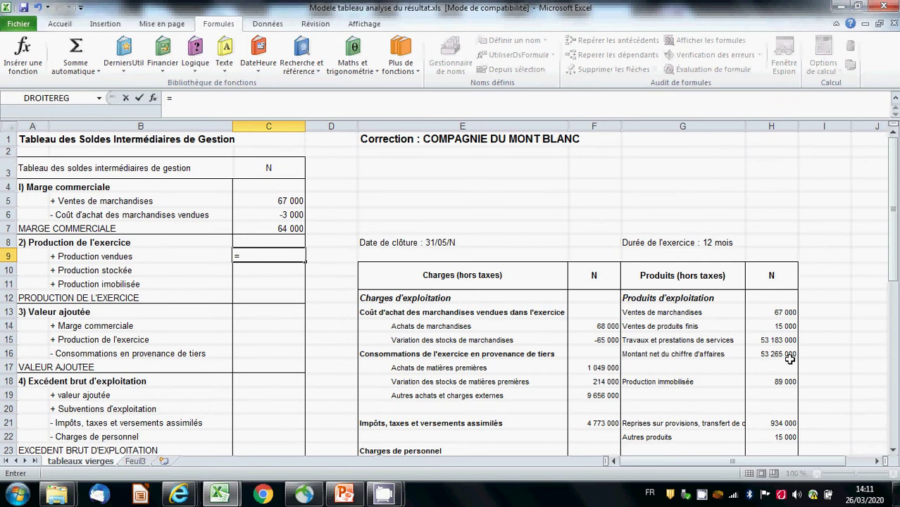
{"action": "left_click", "coordinate": [779, 327]}
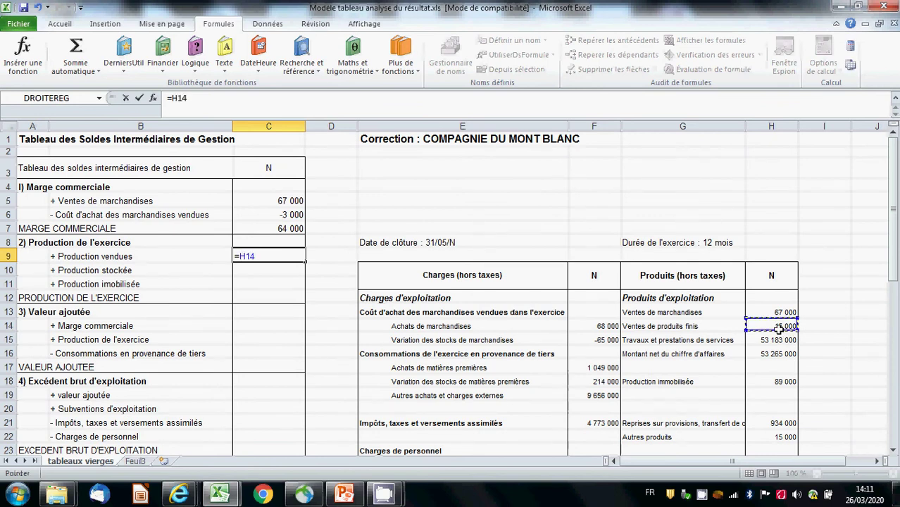
{"action": "type", "text": "+"}
{"action": "left_click", "coordinate": [773, 340]}
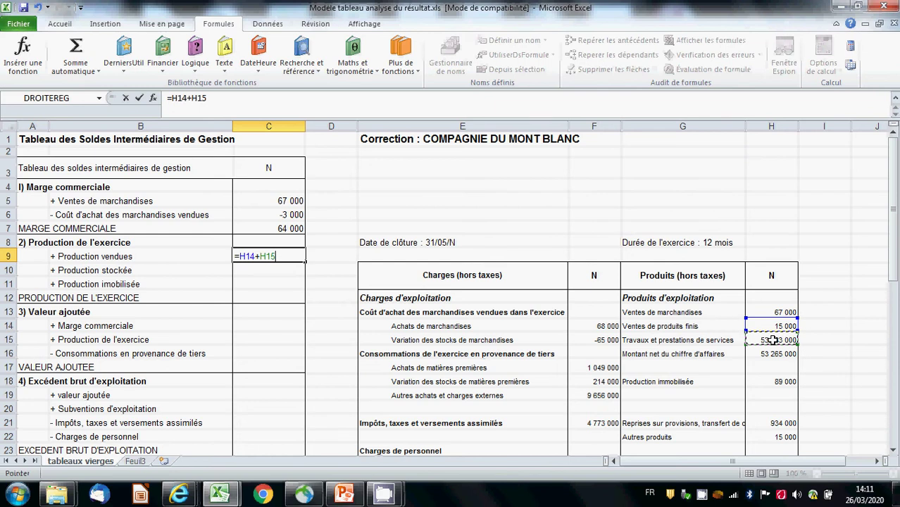
{"action": "key", "text": "Return"}
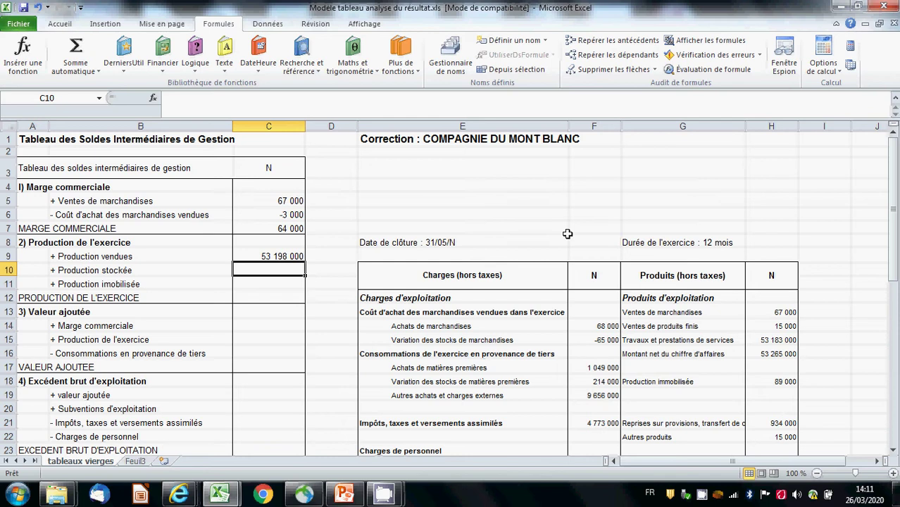
Fill the Production imobilisée amount in C11 with a reference to the capitalised production in H18.
{"action": "left_click", "coordinate": [281, 282]}
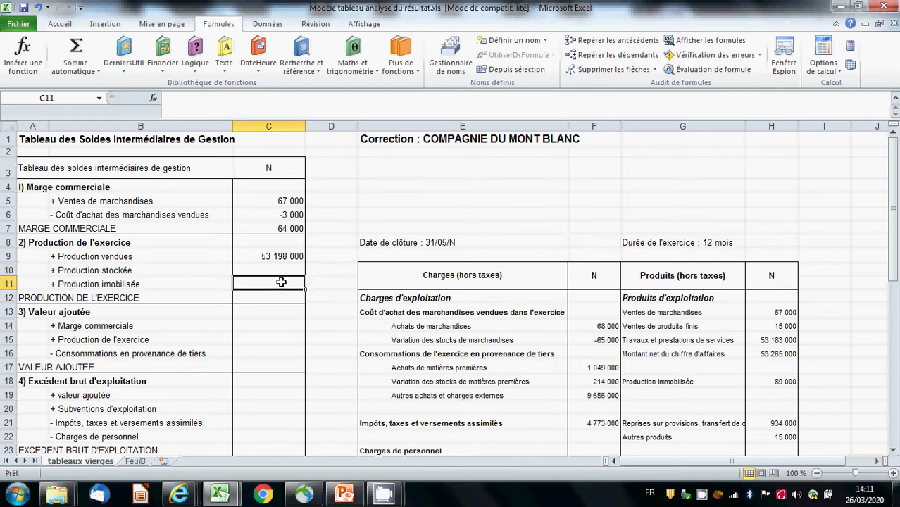
{"action": "type", "text": "="}
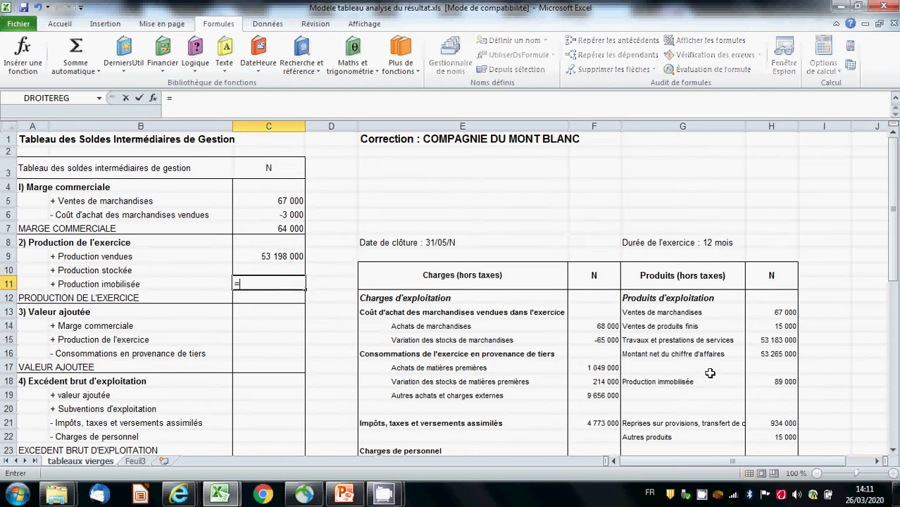
{"action": "left_click", "coordinate": [766, 380]}
{"action": "key", "text": "Return"}
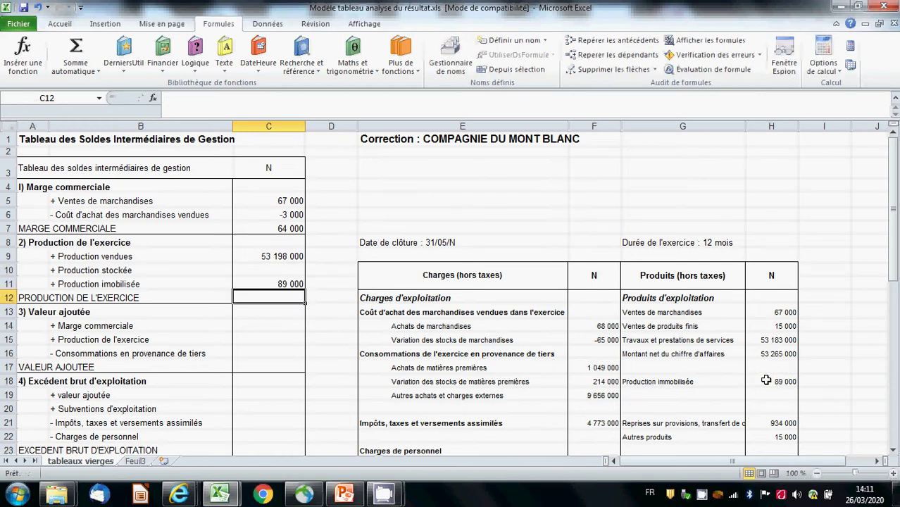
Total the Production de l'exercice in C12 with an automatic sum of C9:C11.
{"action": "left_click", "coordinate": [76, 50]}
{"action": "left_click_drag", "start_coordinate": [274, 284], "coordinate": [278, 256]}
{"action": "key", "text": "Return"}
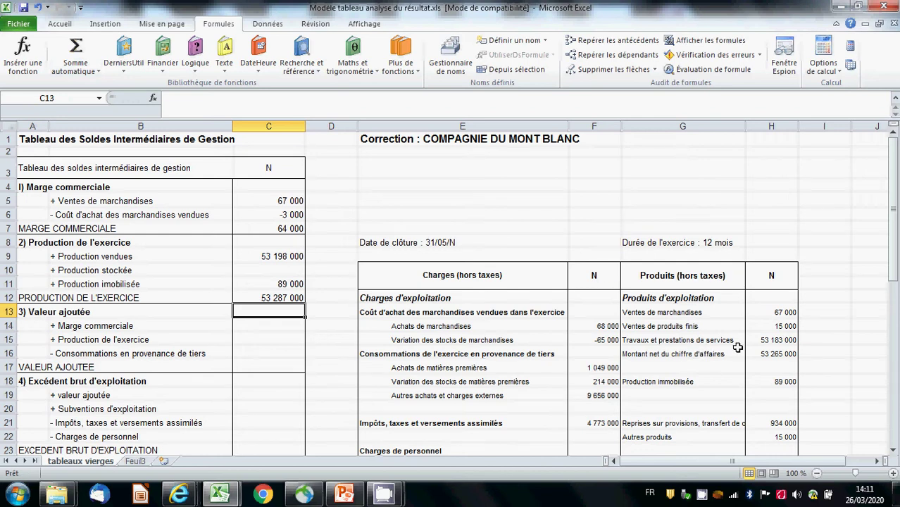
{"action": "left_click_drag", "start_coordinate": [723, 353], "coordinate": [758, 354]}
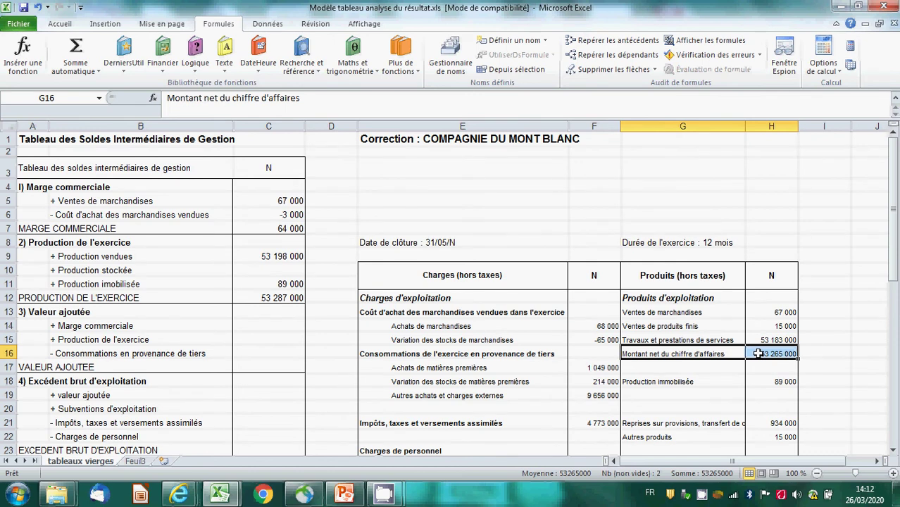
{"action": "left_click", "coordinate": [811, 349]}
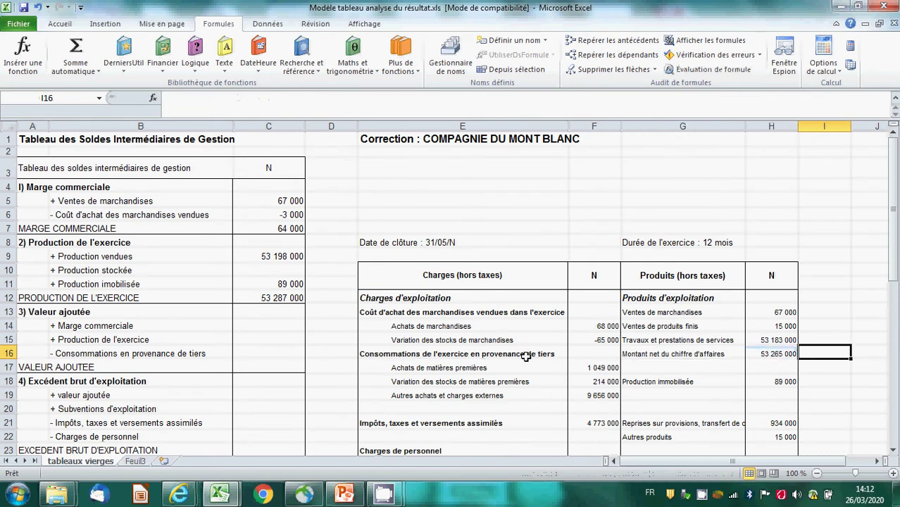
Carry the Marge commerciale (C7) into C14 and the Production de l'exercice (C12) into C15 by reference.
{"action": "left_click", "coordinate": [271, 324]}
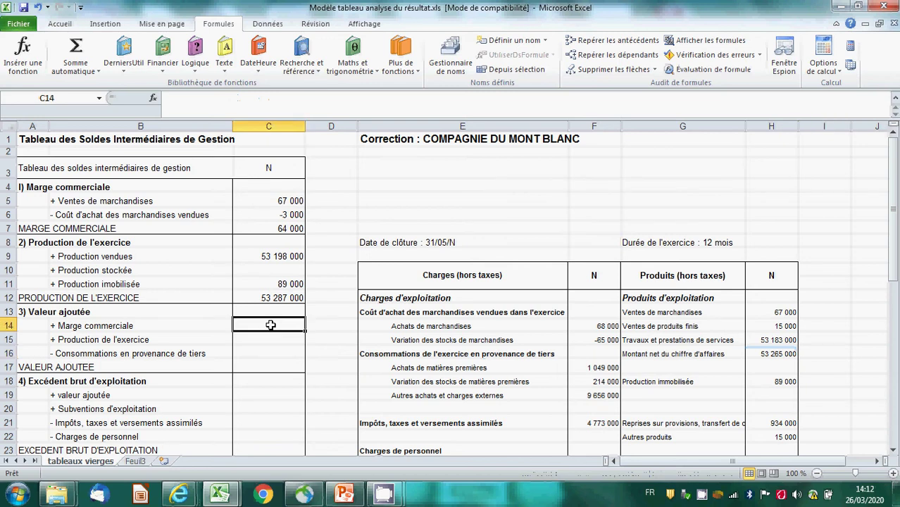
{"action": "type", "text": "="}
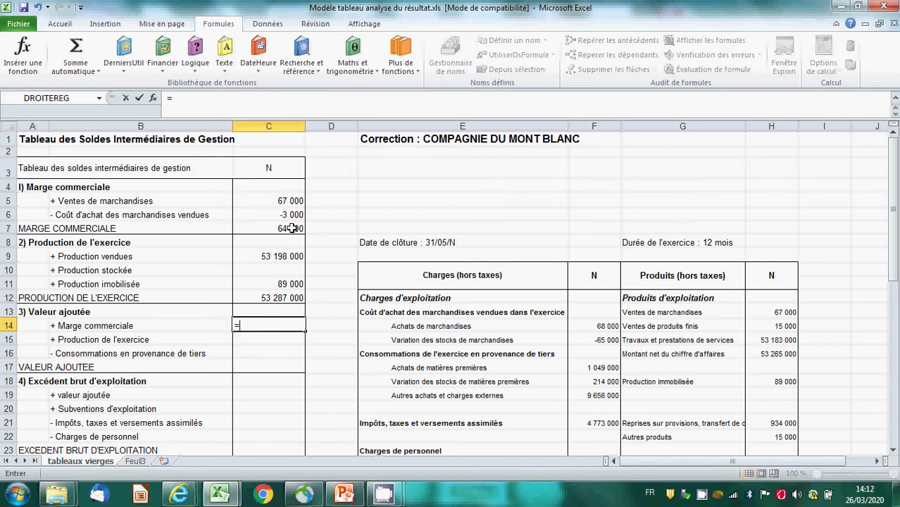
{"action": "left_click", "coordinate": [290, 229]}
{"action": "key", "text": "Return"}
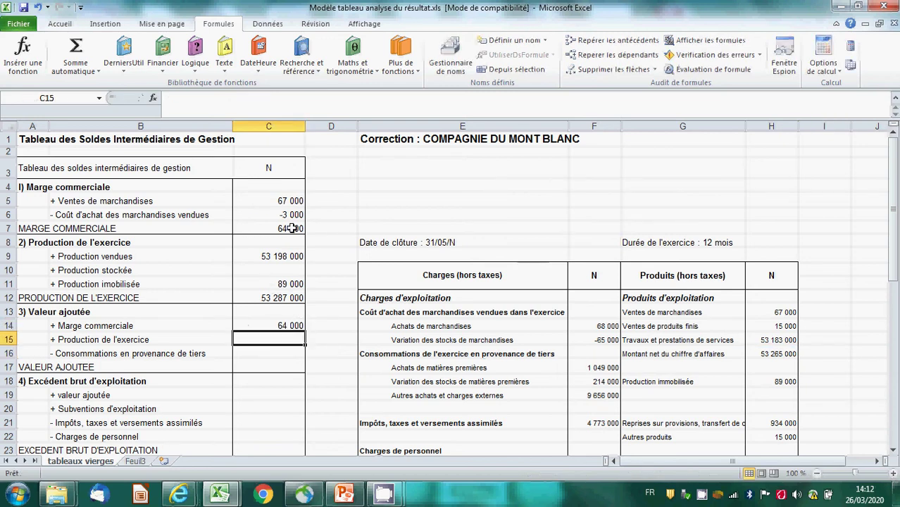
{"action": "type", "text": "="}
{"action": "left_click", "coordinate": [270, 298]}
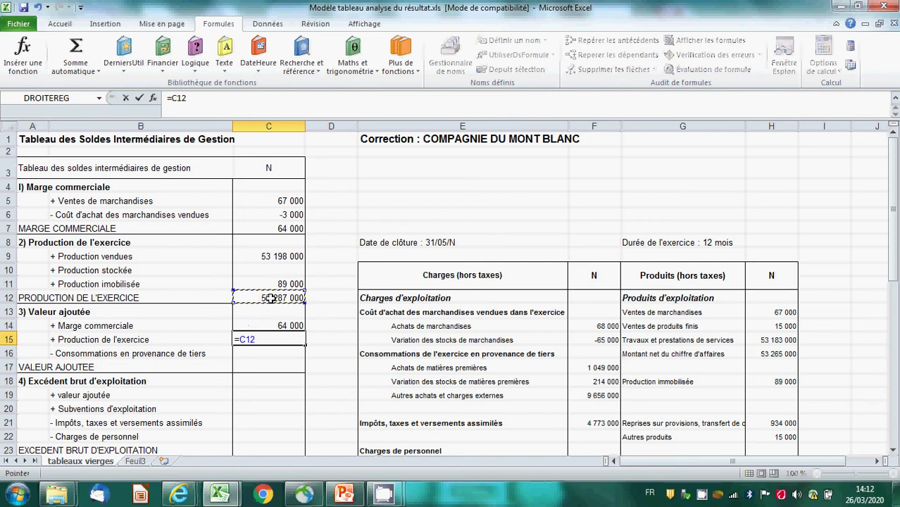
{"action": "key", "text": "Return"}
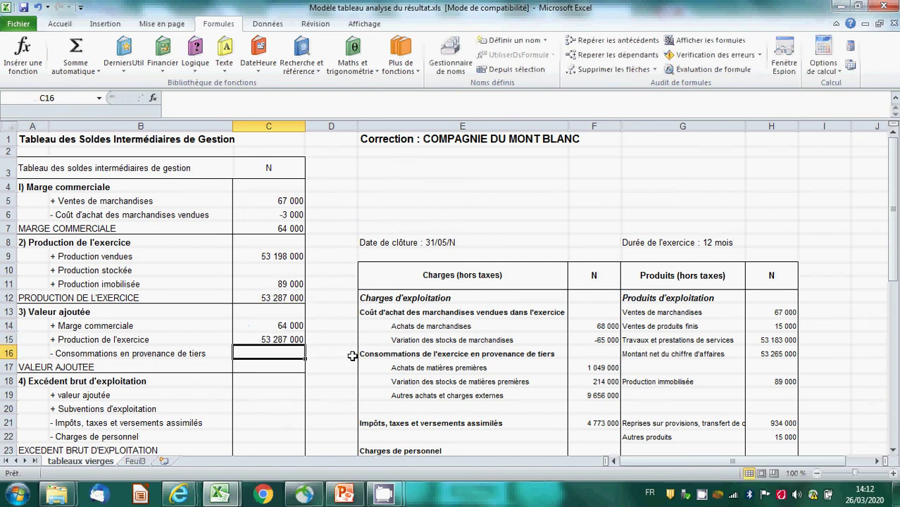
Enter the Consommations en provenance de tiers in C16 as =-(F17+F18+F19) and total the Valeur ajoutée in C17 with an automatic sum.
{"action": "type", "text": "=("}
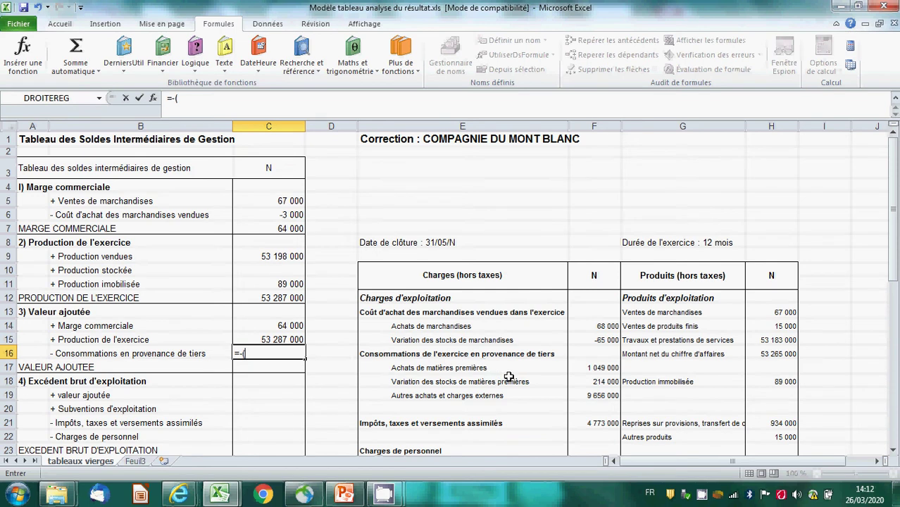
{"action": "left_click", "coordinate": [587, 364]}
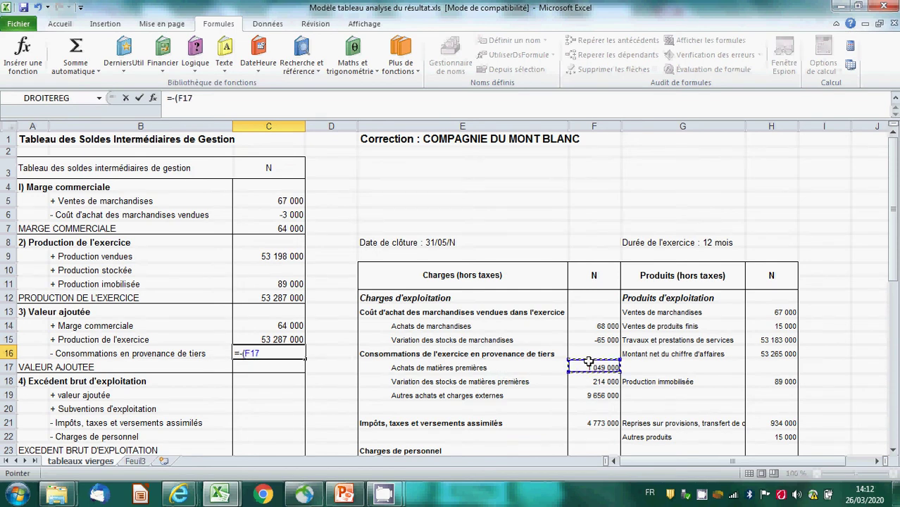
{"action": "type", "text": "+"}
{"action": "left_click", "coordinate": [603, 381]}
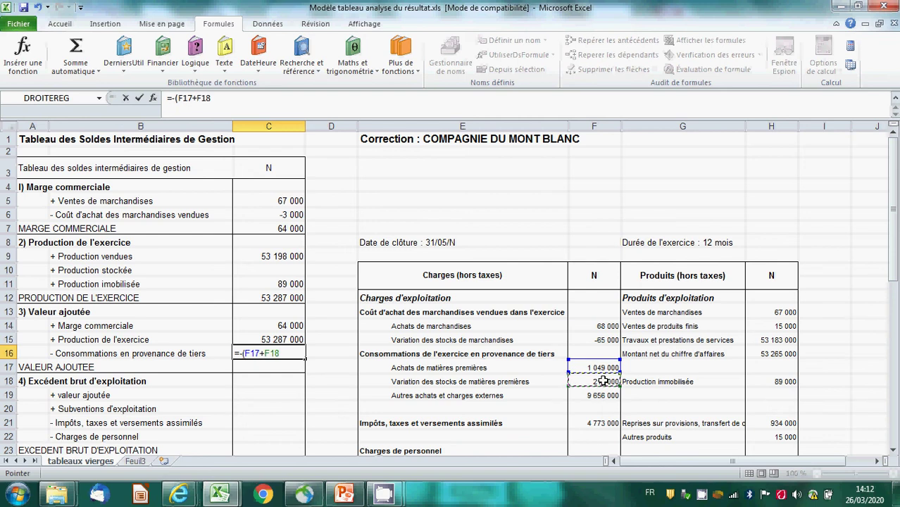
{"action": "key", "text": "Return"}
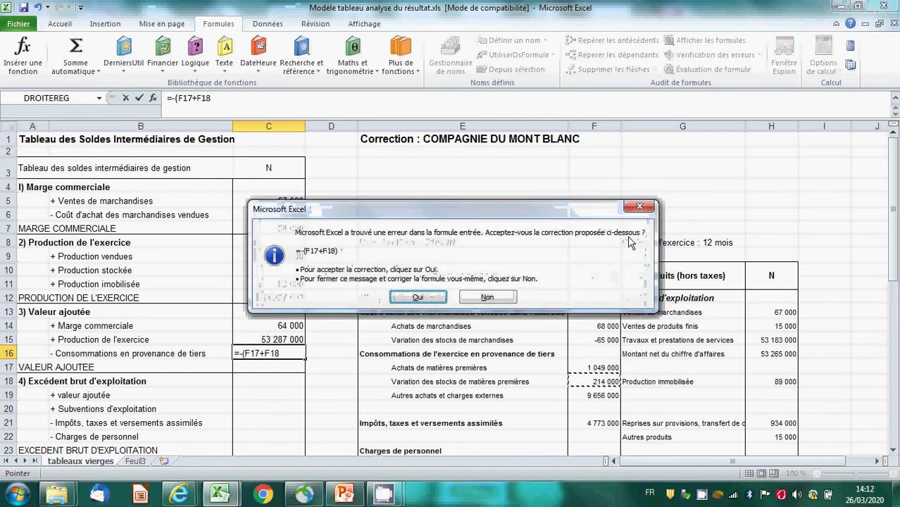
{"action": "left_click", "coordinate": [639, 209]}
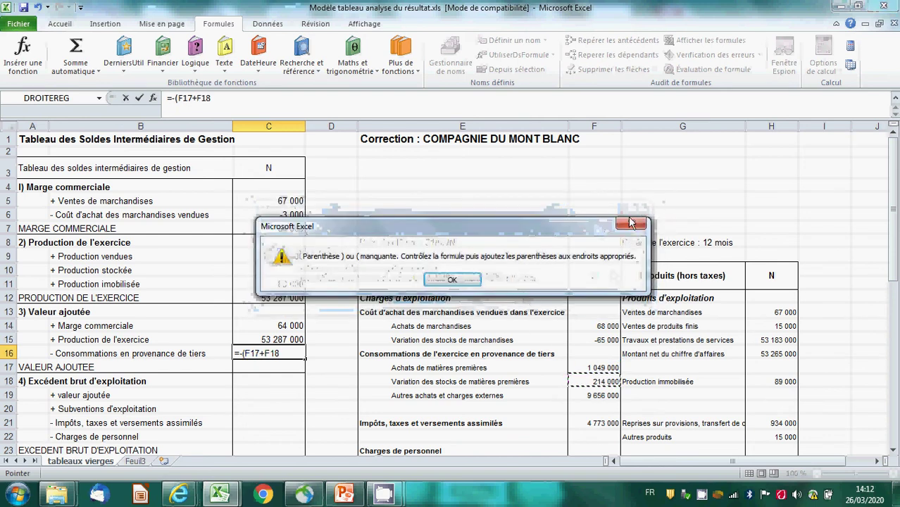
{"action": "left_click", "coordinate": [630, 224]}
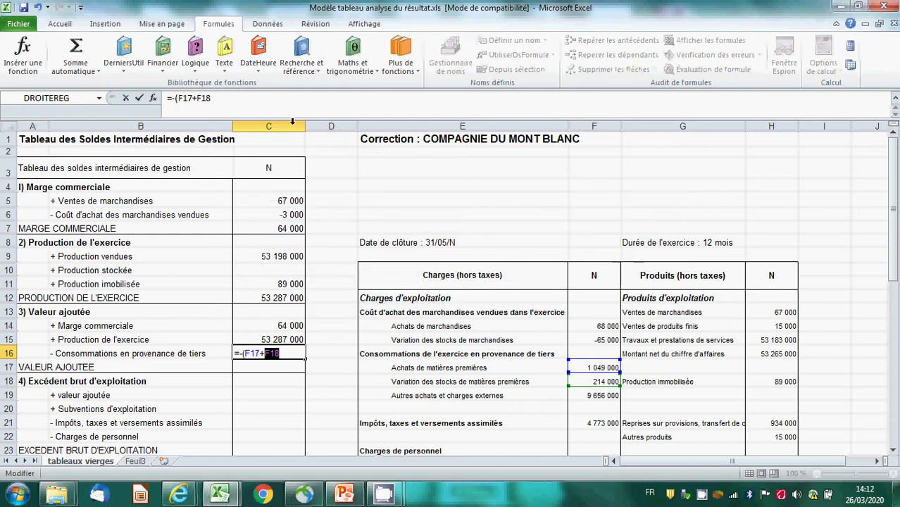
{"action": "left_click", "coordinate": [256, 97]}
{"action": "type", "text": "+"}
{"action": "left_click", "coordinate": [598, 395]}
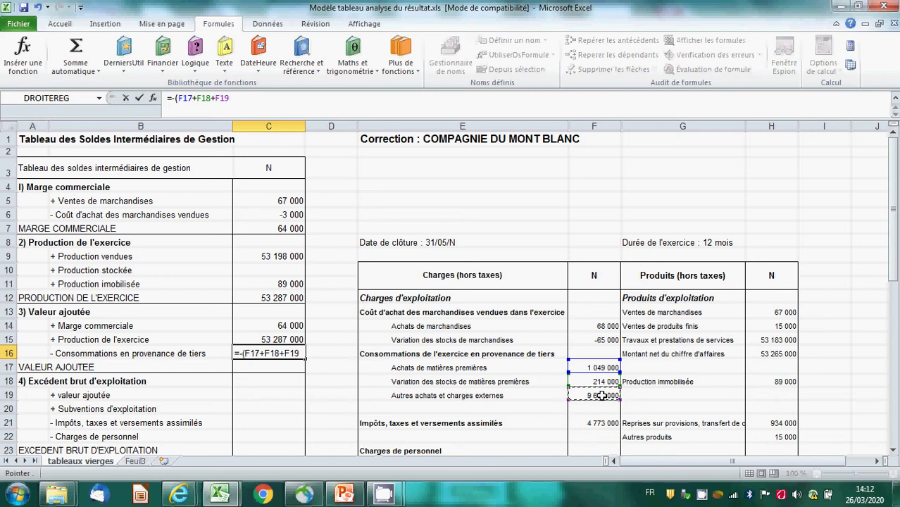
{"action": "type", "text": ")"}
{"action": "key", "text": "Return"}
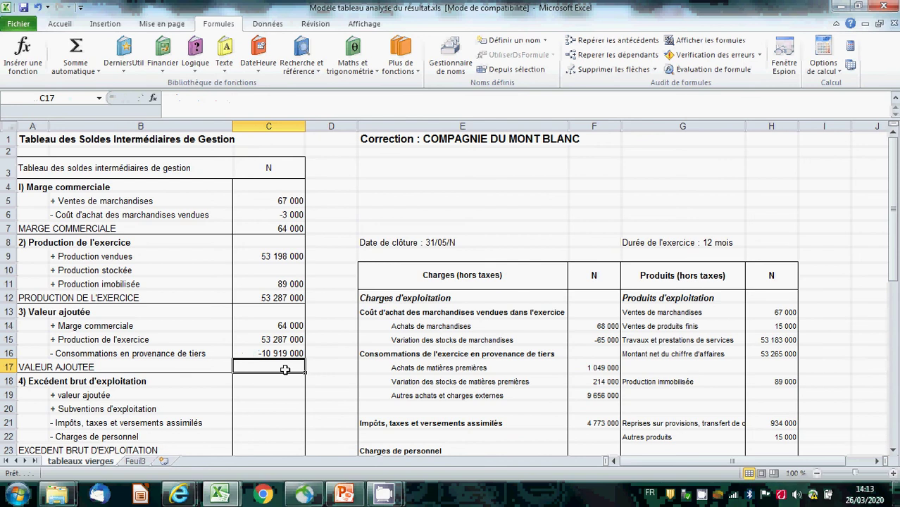
{"action": "left_click", "coordinate": [75, 49]}
{"action": "key", "text": "Return"}
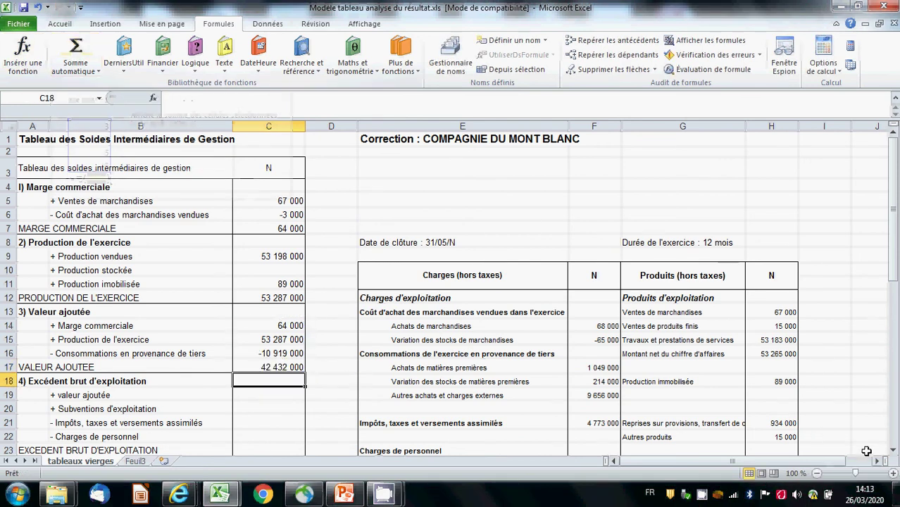
Carry the Valeur ajoutée total from C17 into C19 by reference.
{"action": "left_click", "coordinate": [892, 450]}
{"action": "left_click", "coordinate": [892, 450]}
{"action": "left_click", "coordinate": [893, 449]}
{"action": "left_click", "coordinate": [892, 450]}
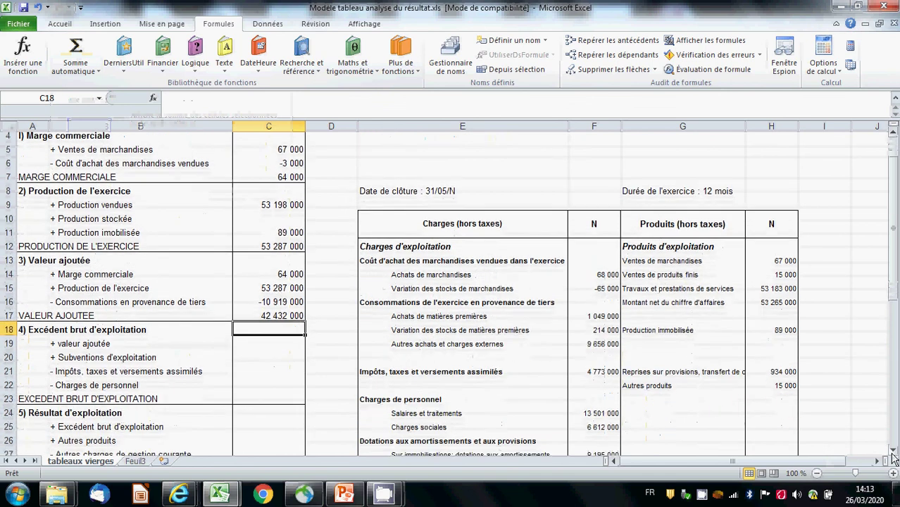
{"action": "left_click", "coordinate": [892, 450]}
{"action": "left_click", "coordinate": [893, 449]}
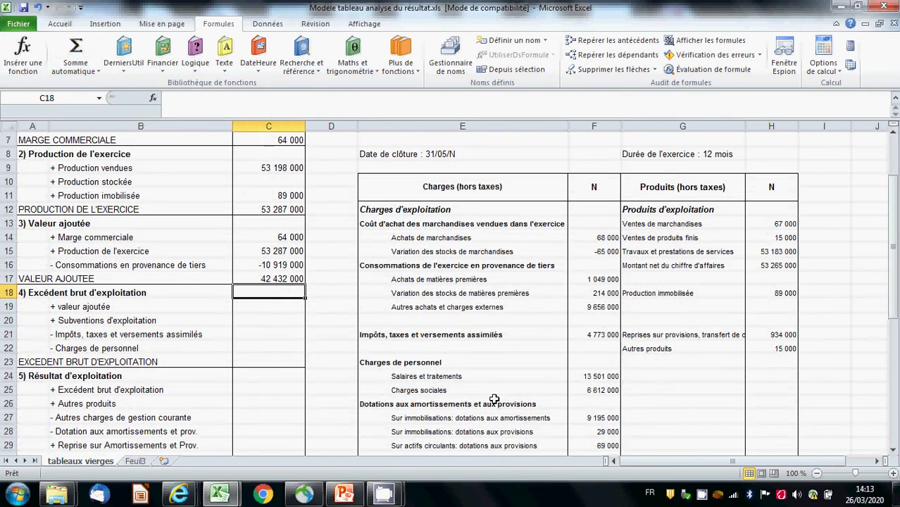
{"action": "left_click", "coordinate": [262, 304]}
{"action": "type", "text": "="}
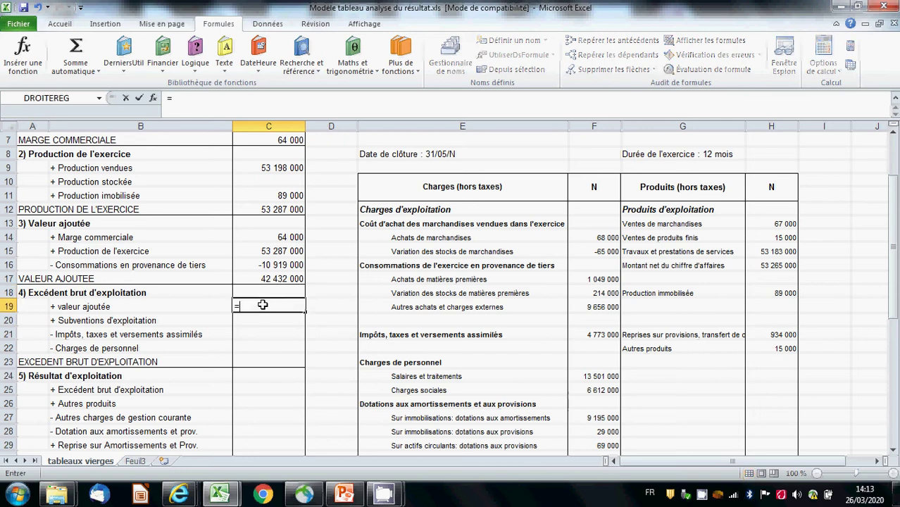
{"action": "left_click", "coordinate": [277, 276]}
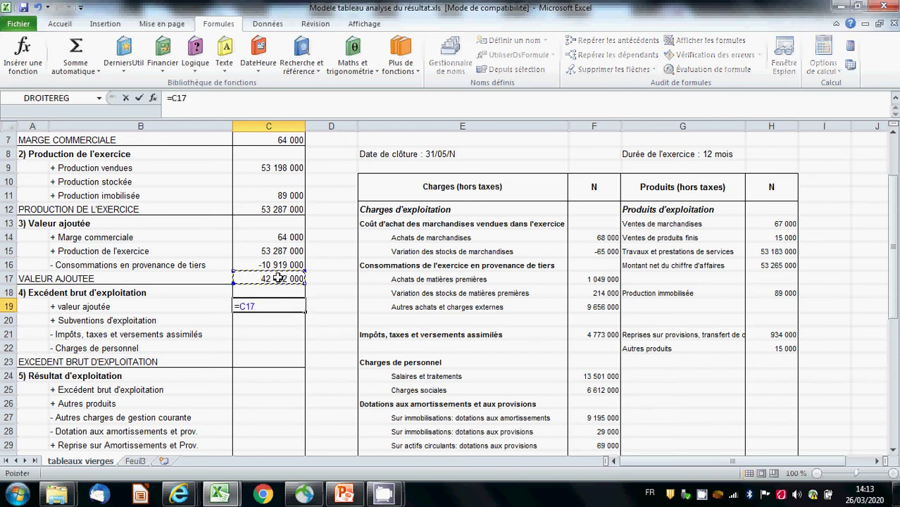
{"action": "key", "text": "Return"}
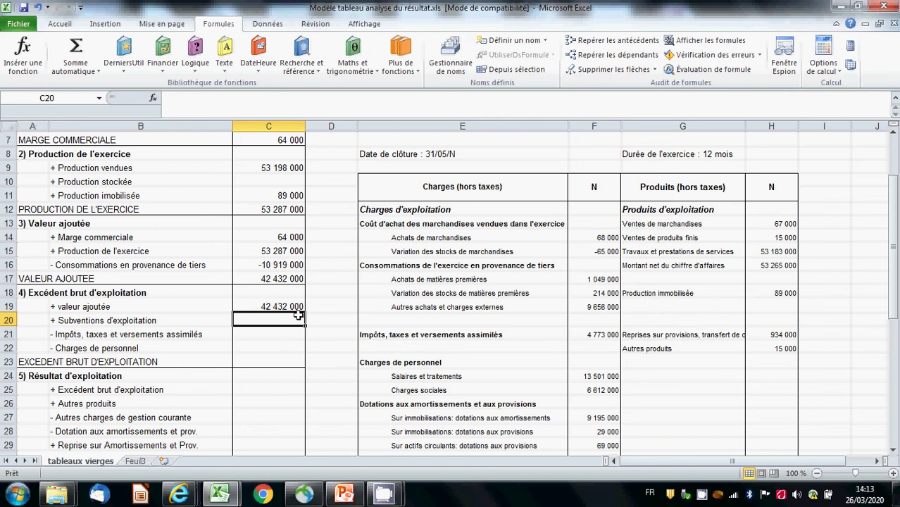
Enter the Impôts, taxes et versements assimilés in C21 as the negative of F21.
{"action": "left_click", "coordinate": [277, 334]}
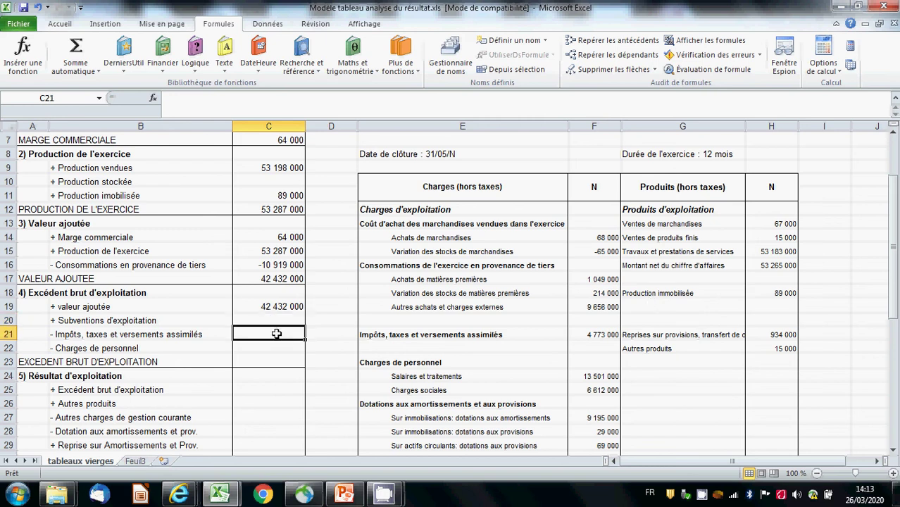
{"action": "type", "text": "=-"}
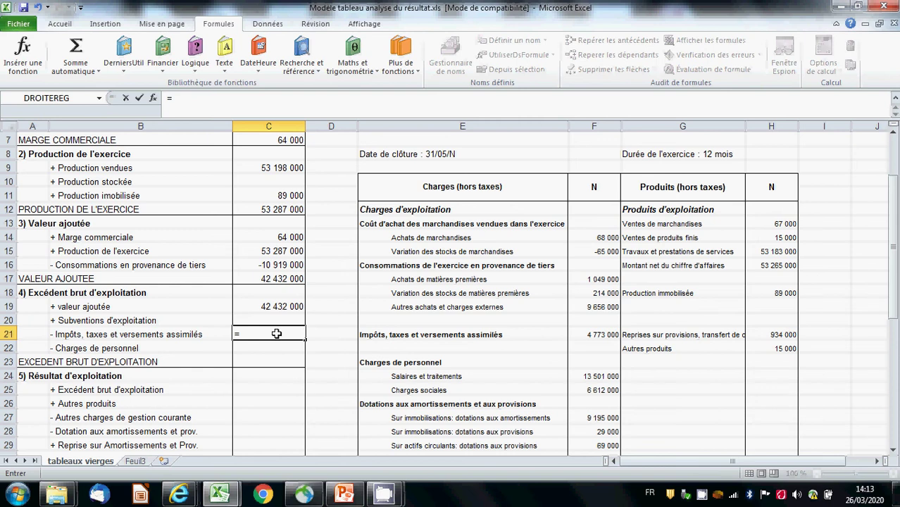
{"action": "left_click", "coordinate": [593, 334]}
{"action": "key", "text": "Return"}
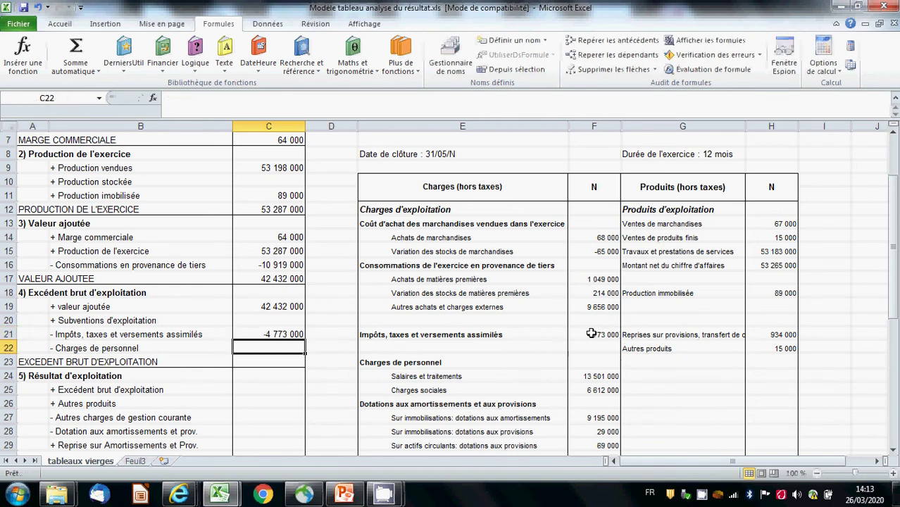
Enter the Charges de personnel in C22 as =-(F24+F25), combining wages and social charges.
{"action": "type", "text": "="}
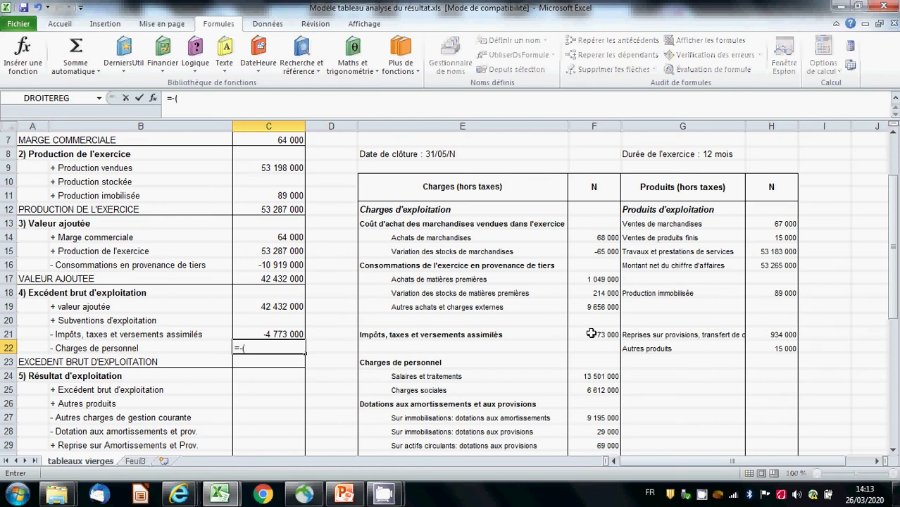
{"action": "type", "text": "-("}
{"action": "left_click", "coordinate": [596, 376]}
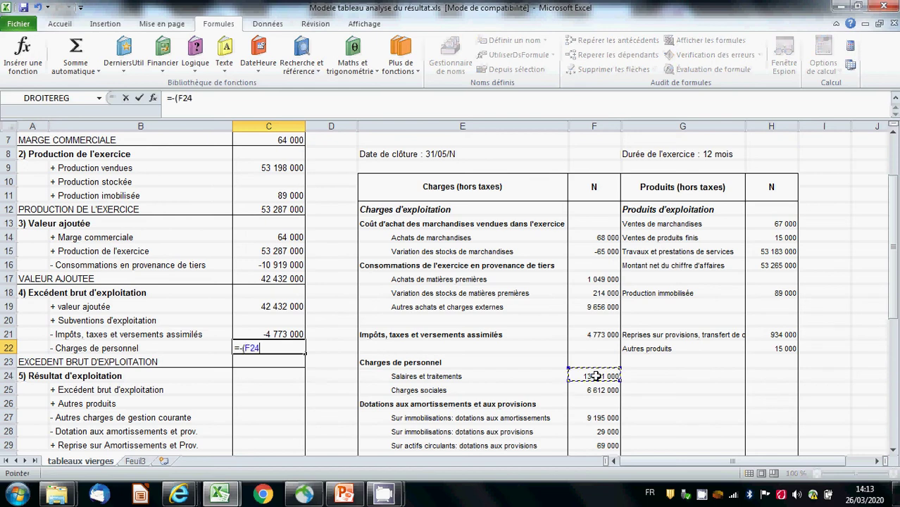
{"action": "type", "text": "+"}
{"action": "left_click", "coordinate": [601, 389]}
{"action": "type", "text": ")"}
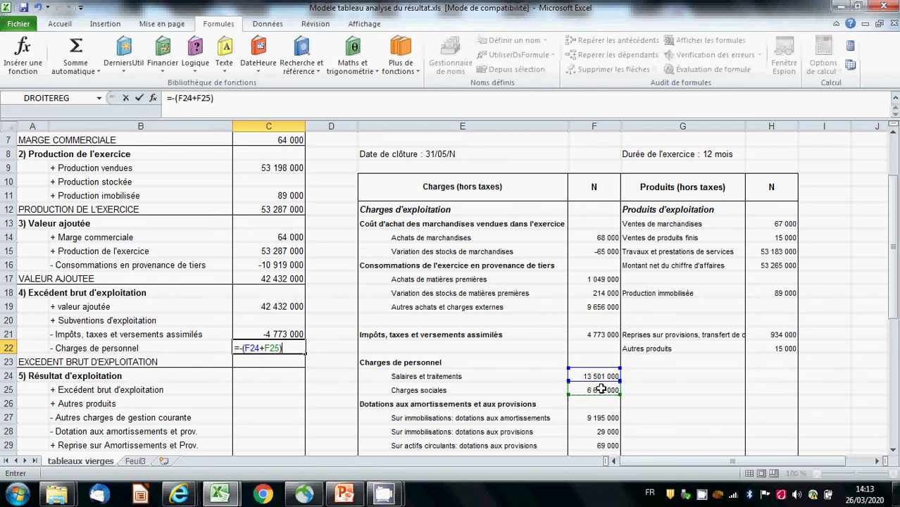
{"action": "key", "text": "Return"}
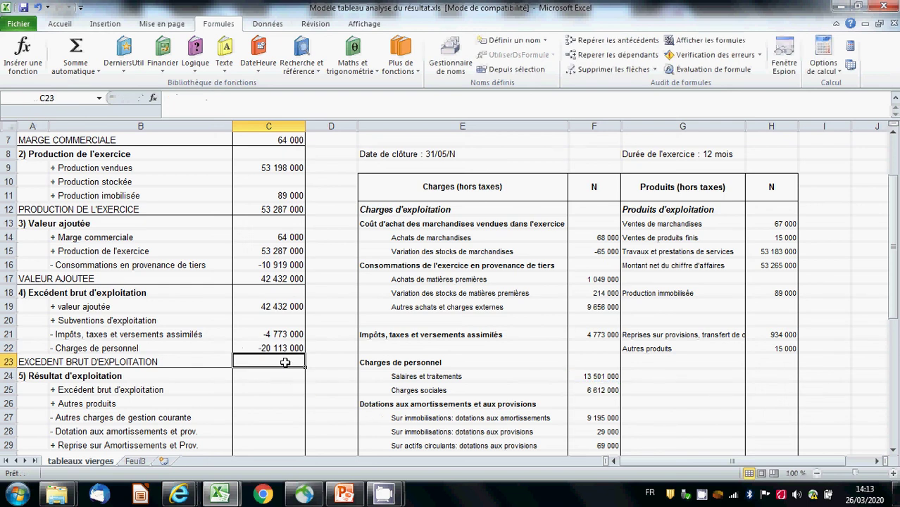
Total the Excédent brut d'exploitation in C23 with an automatic sum over C19:C22.
{"action": "left_click", "coordinate": [76, 50]}
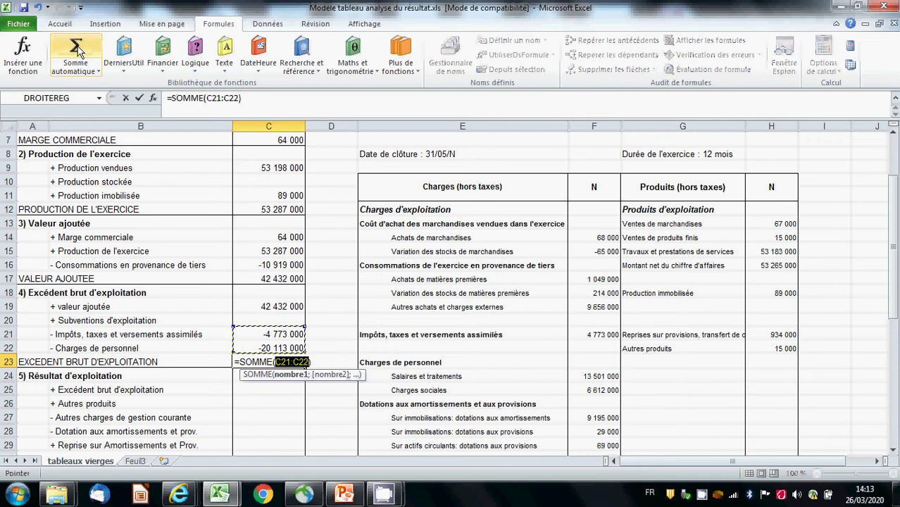
{"action": "left_click", "coordinate": [284, 348]}
{"action": "left_click_drag", "start_coordinate": [283, 348], "coordinate": [280, 303]}
{"action": "key", "text": "Return"}
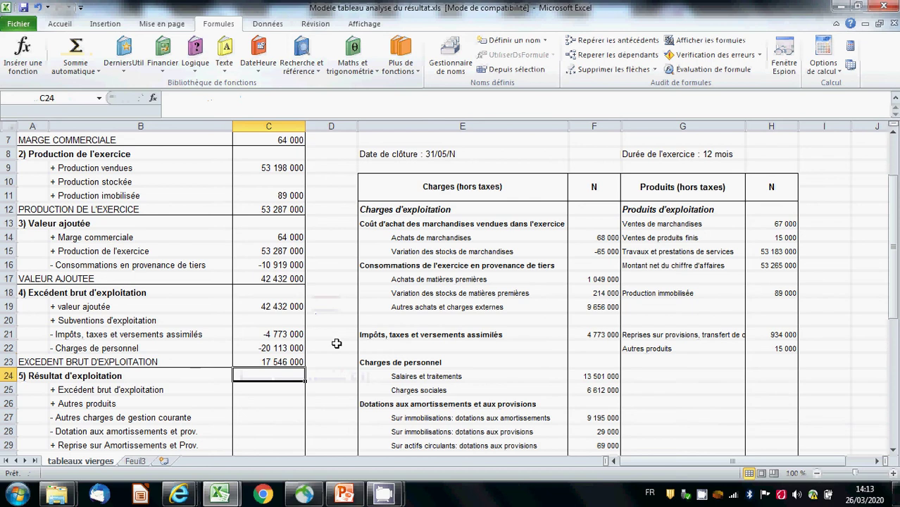
Carry the Excédent brut d'exploitation from C23 into C25 by reference.
{"action": "left_click", "coordinate": [894, 451]}
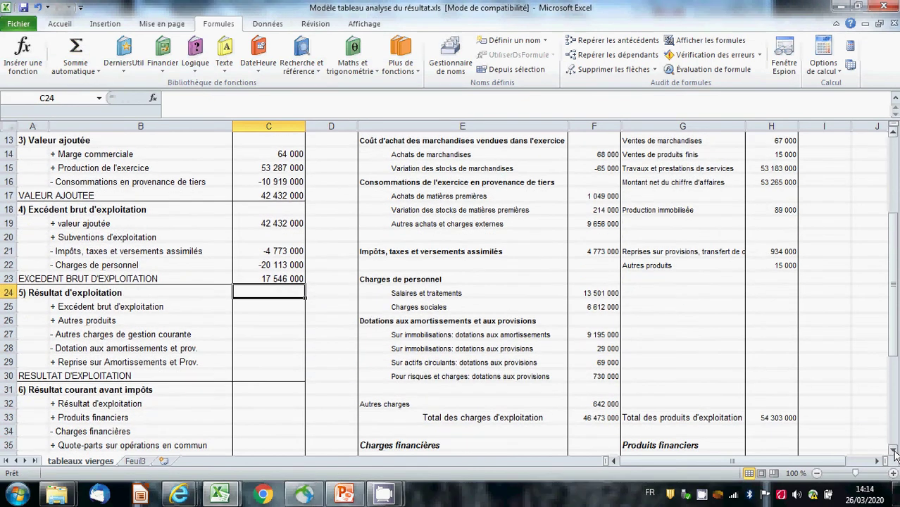
{"action": "left_click", "coordinate": [261, 305]}
{"action": "type", "text": "="}
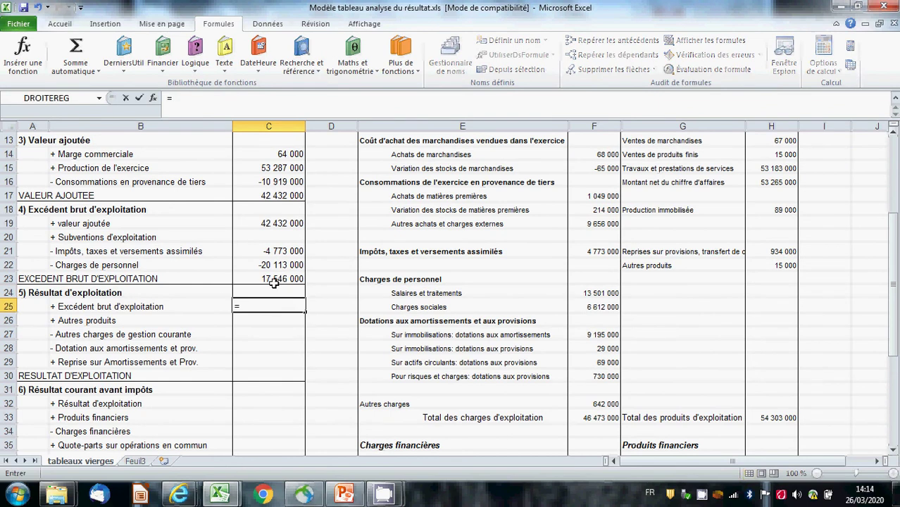
{"action": "left_click", "coordinate": [279, 279]}
{"action": "key", "text": "Return"}
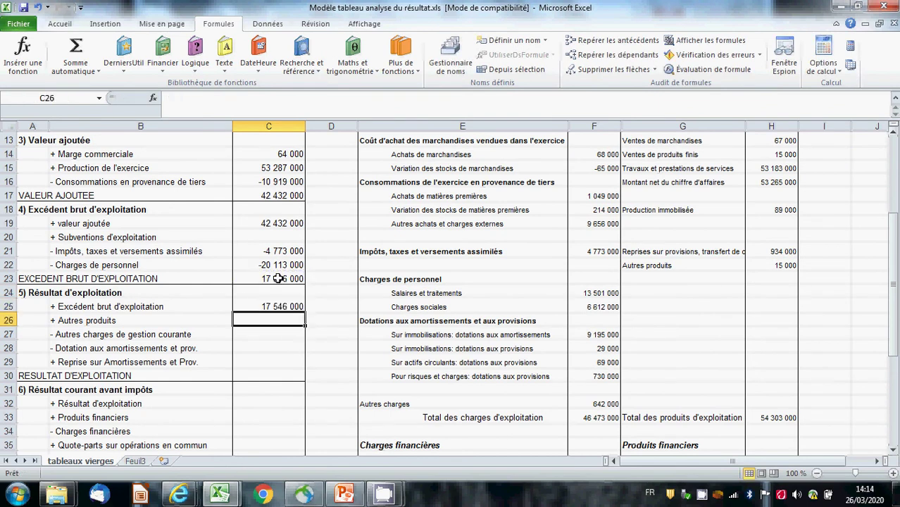
Link Autres produits in C26 to H22 and enter Autres charges de gestion courante in C27 as the negative of F32.
{"action": "type", "text": "="}
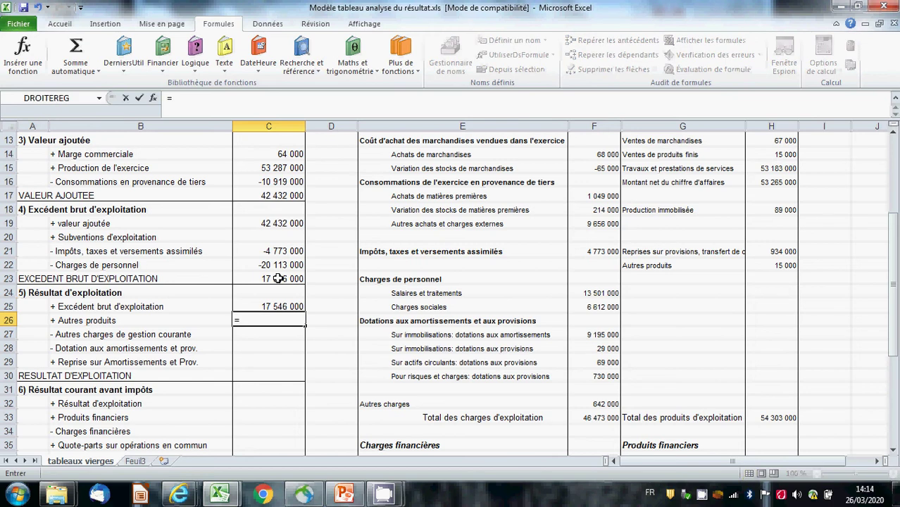
{"action": "left_click", "coordinate": [778, 262]}
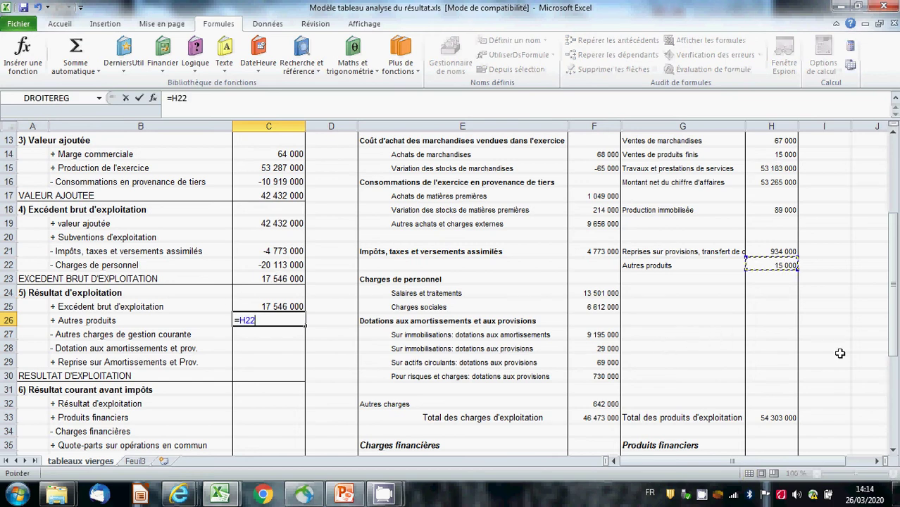
{"action": "key", "text": "Return"}
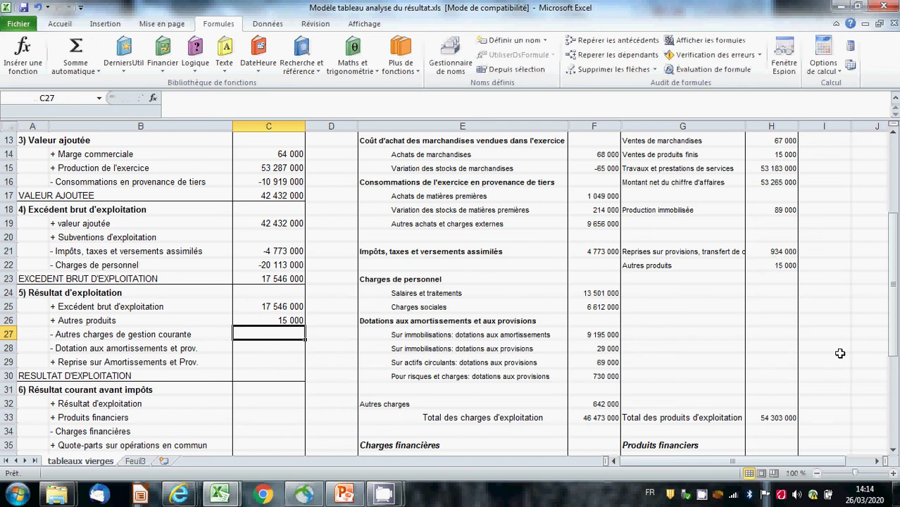
{"action": "type", "text": "="}
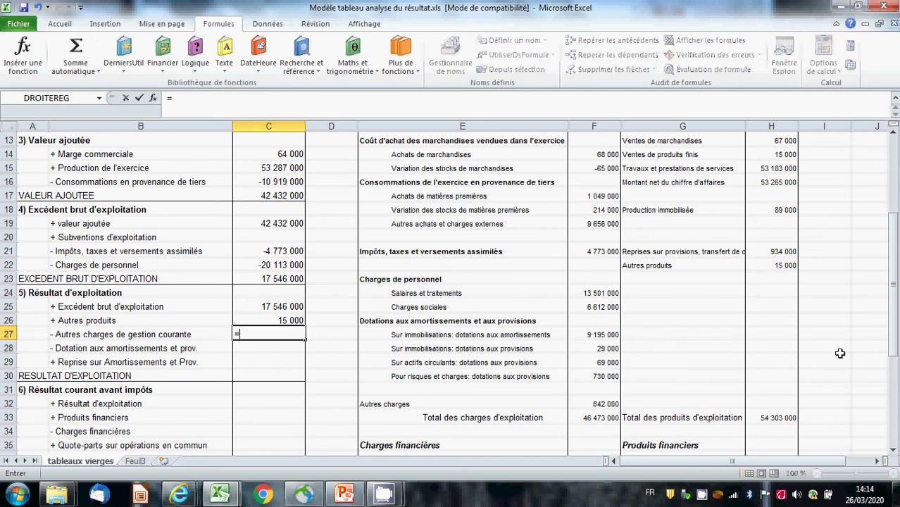
{"action": "type", "text": "-"}
{"action": "left_click", "coordinate": [592, 400]}
{"action": "key", "text": "Return"}
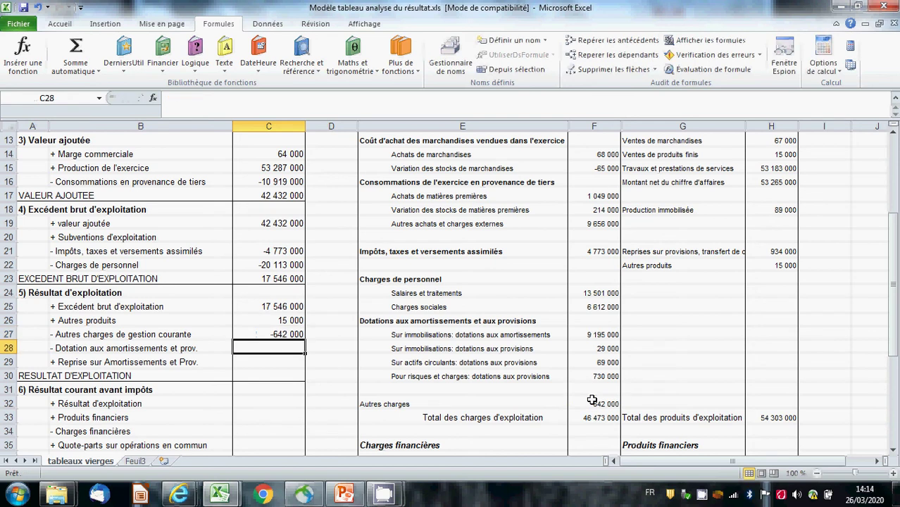
Enter the Dotation aux amortissements et prov. in C28 as =-(F27+F28+F29+F30).
{"action": "type", "text": "=-("}
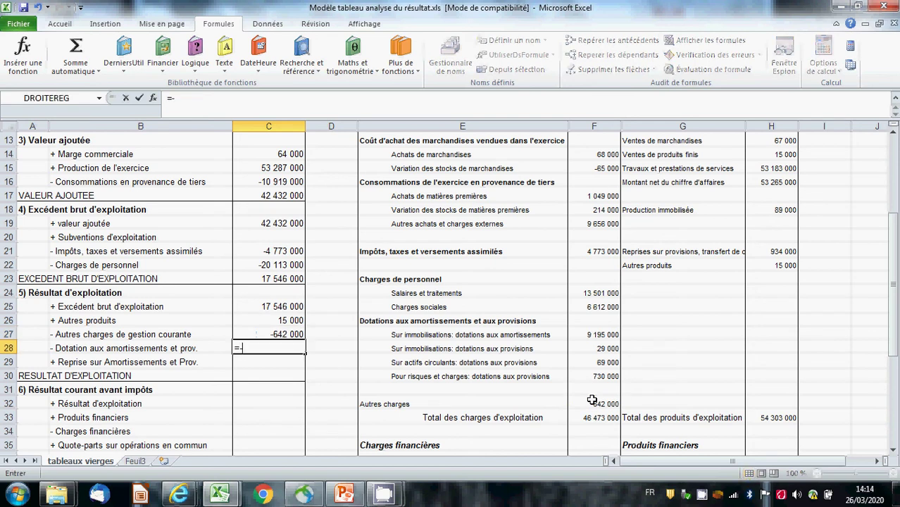
{"action": "left_click", "coordinate": [600, 334]}
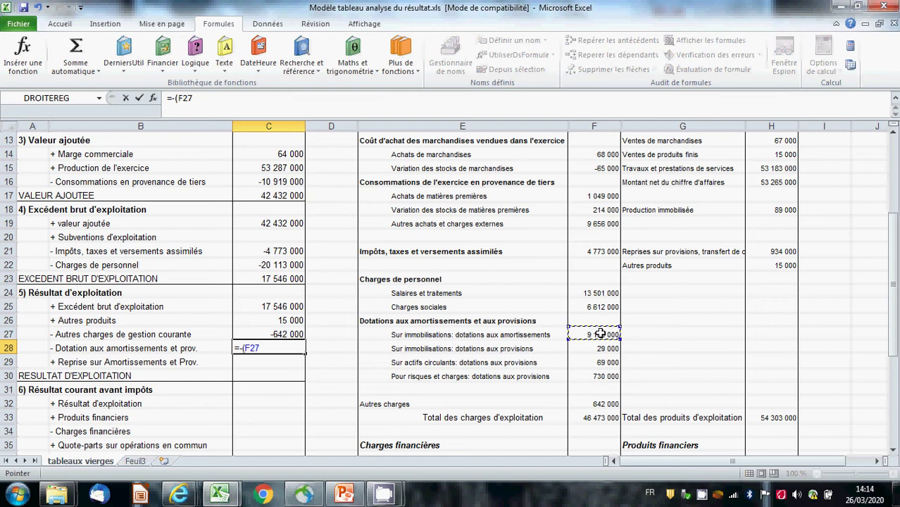
{"action": "type", "text": "+"}
{"action": "left_click", "coordinate": [595, 347]}
{"action": "type", "text": "+"}
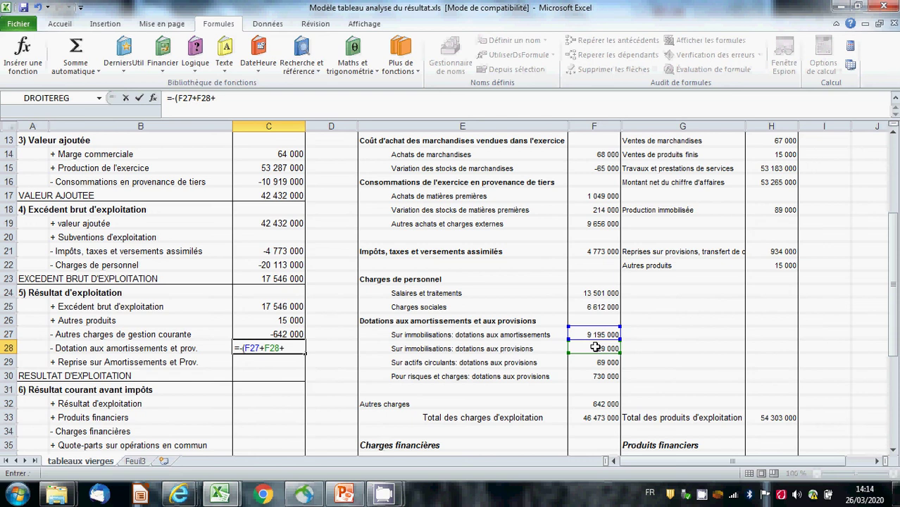
{"action": "left_click", "coordinate": [601, 362]}
{"action": "type", "text": "+"}
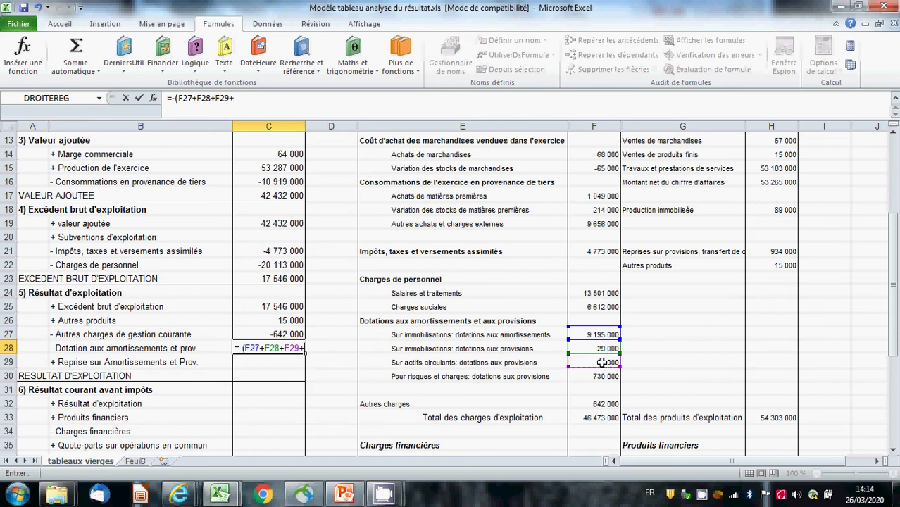
{"action": "left_click", "coordinate": [593, 376]}
{"action": "type", "text": ")"}
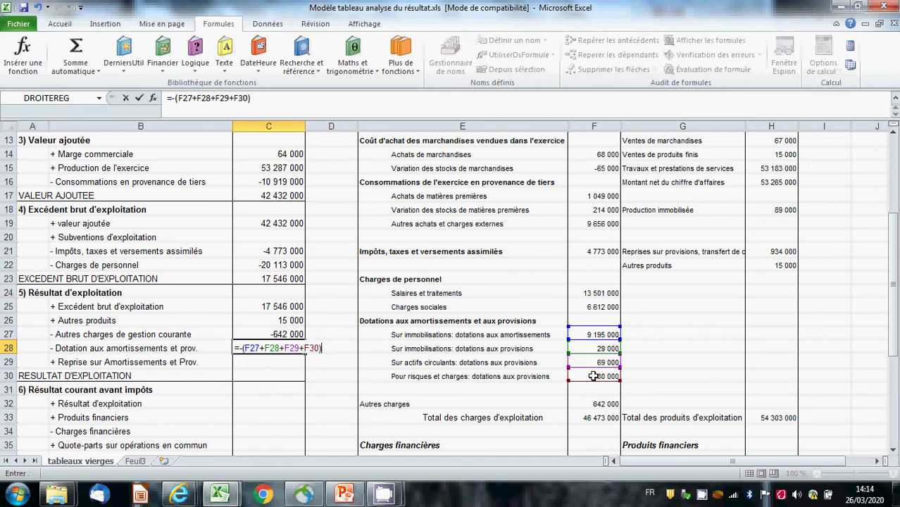
{"action": "key", "text": "Return"}
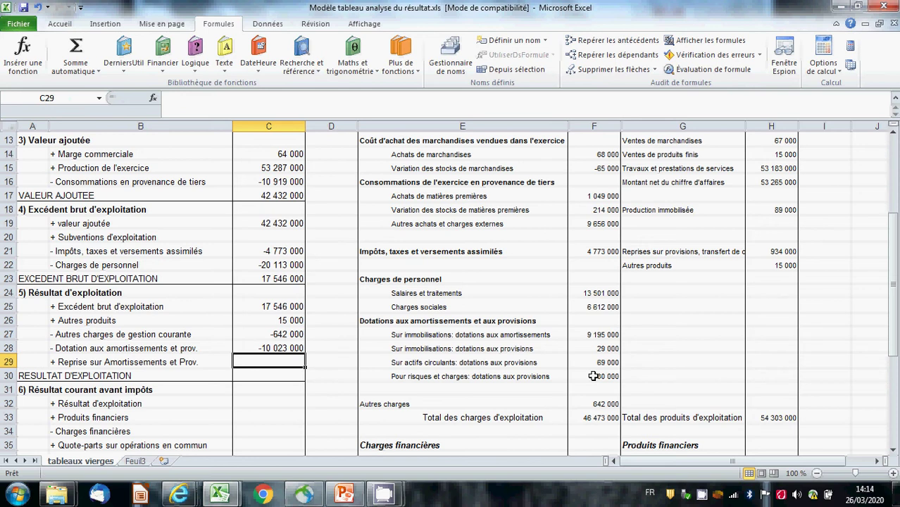
Link the Reprise sur Amortissements et Prov. in C29 to H21 and total the Résultat d'exploitation in C30 with an automatic sum of C25:C29.
{"action": "type", "text": "="}
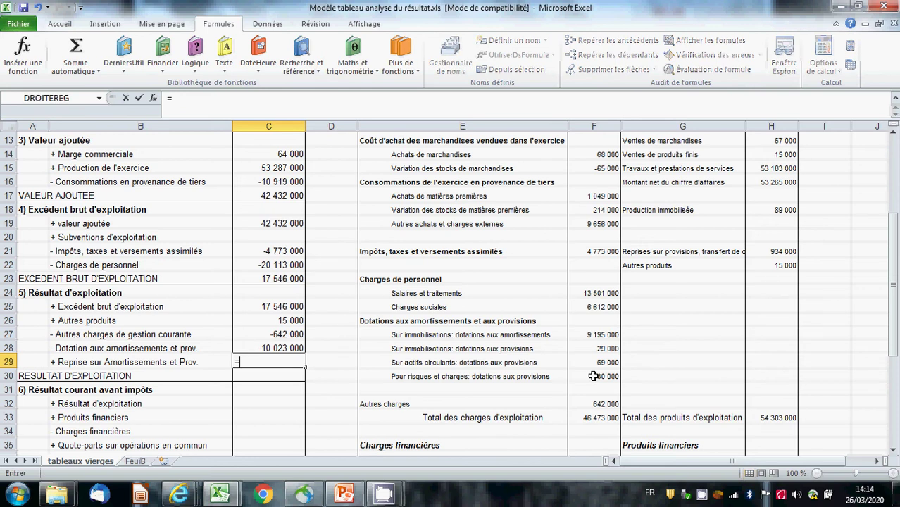
{"action": "left_click", "coordinate": [779, 251]}
{"action": "key", "text": "Return"}
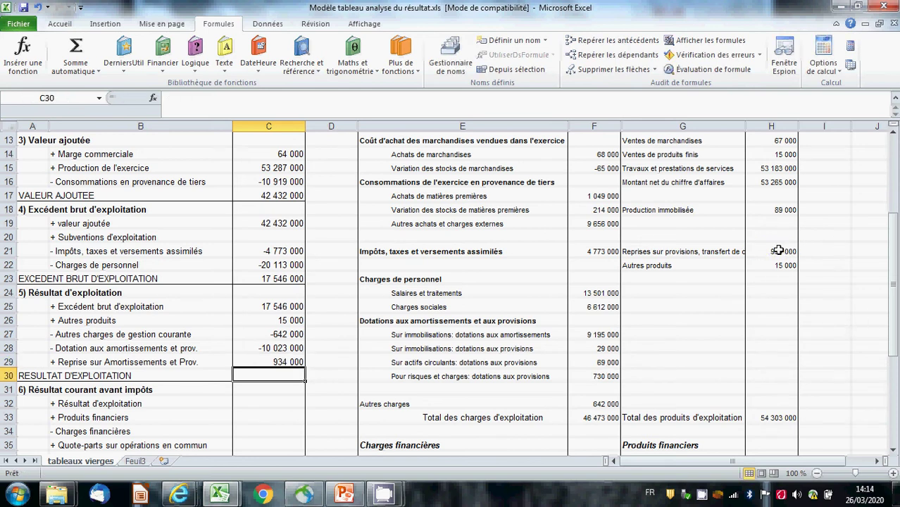
{"action": "left_click", "coordinate": [76, 48]}
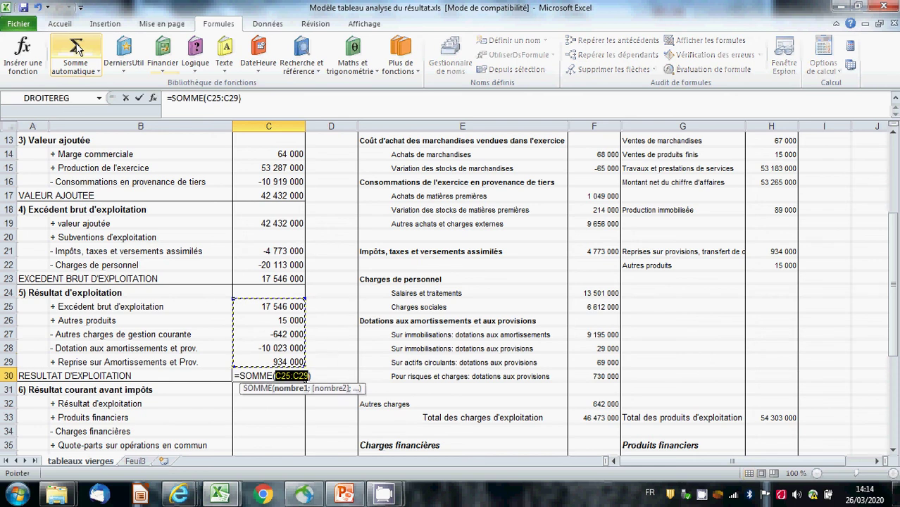
{"action": "key", "text": "Return"}
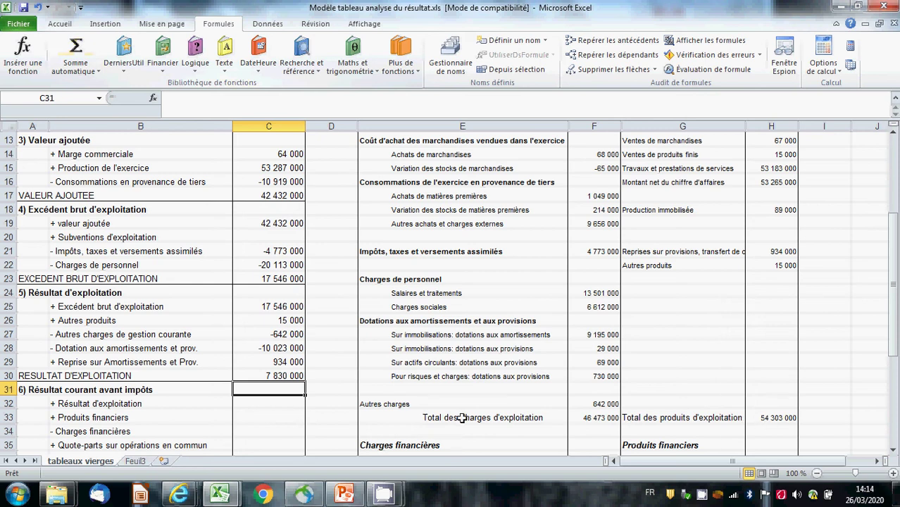
Check the operating result in D33 by subtracting Total des charges d'exploitation from Total des produits d'exploitation with =H33-F33.
{"action": "left_click", "coordinate": [334, 417]}
{"action": "type", "text": "="}
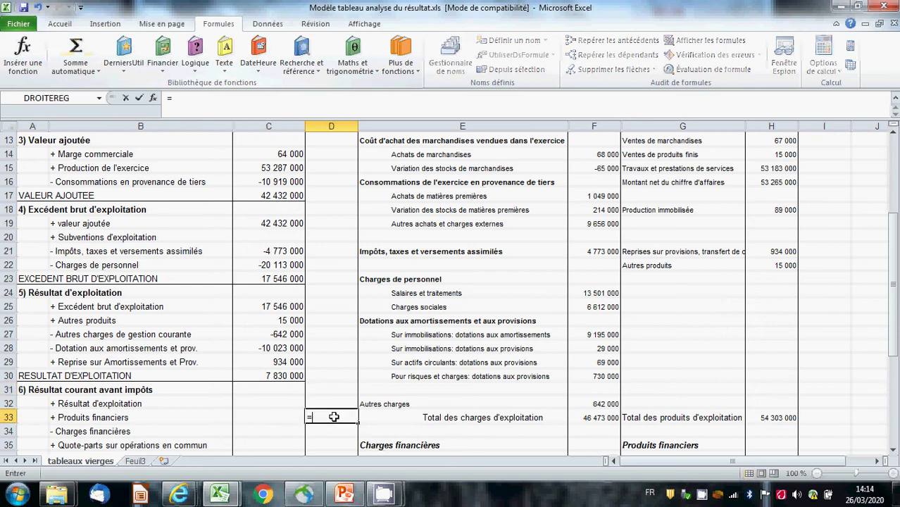
{"action": "left_click", "coordinate": [772, 417]}
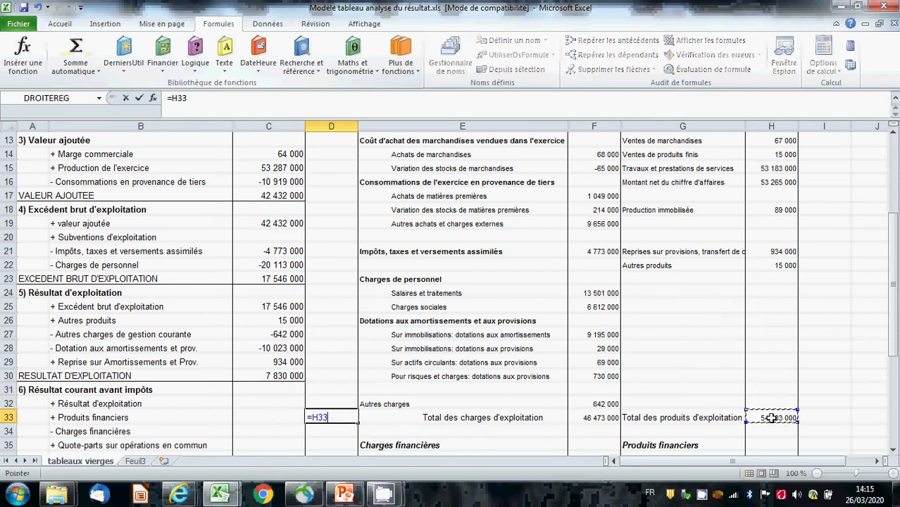
{"action": "type", "text": "-"}
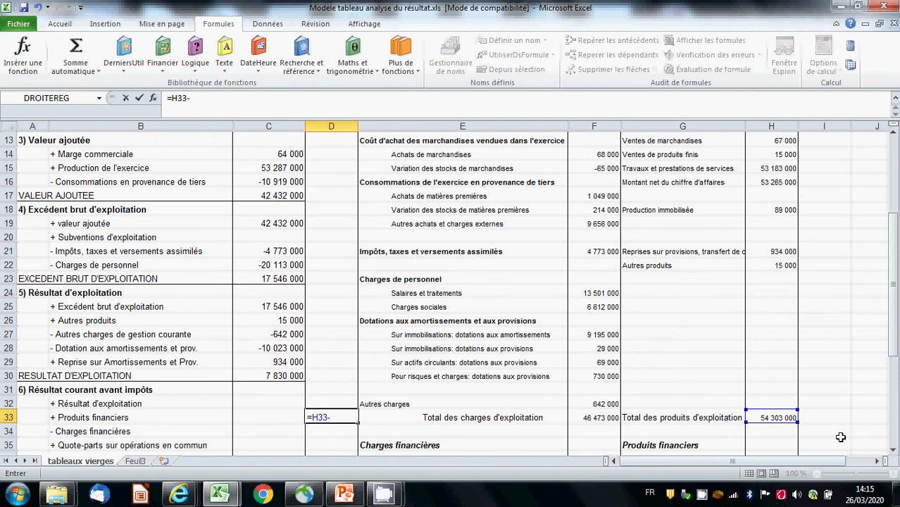
{"action": "left_click", "coordinate": [586, 416]}
{"action": "key", "text": "Return"}
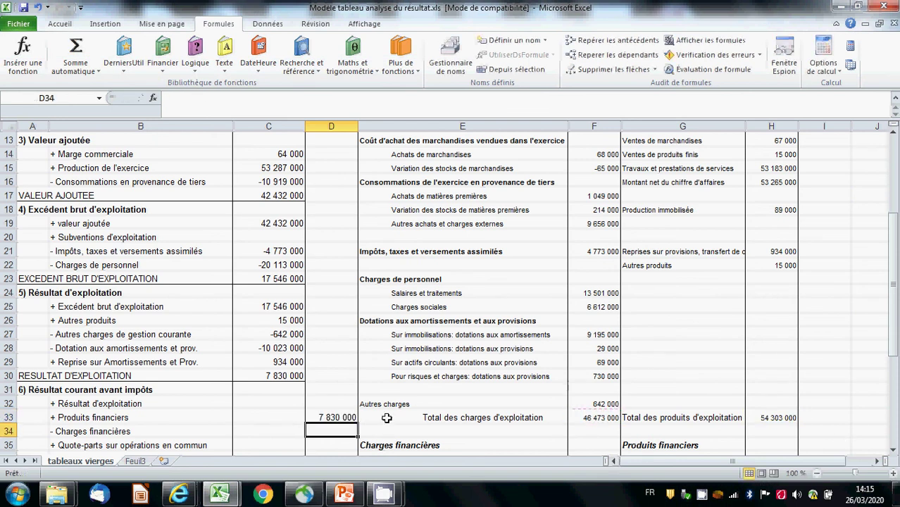
Carry the Résultat d'exploitation from C30 into C32 by reference.
{"action": "left_click_drag", "start_coordinate": [893, 325], "coordinate": [894, 366]}
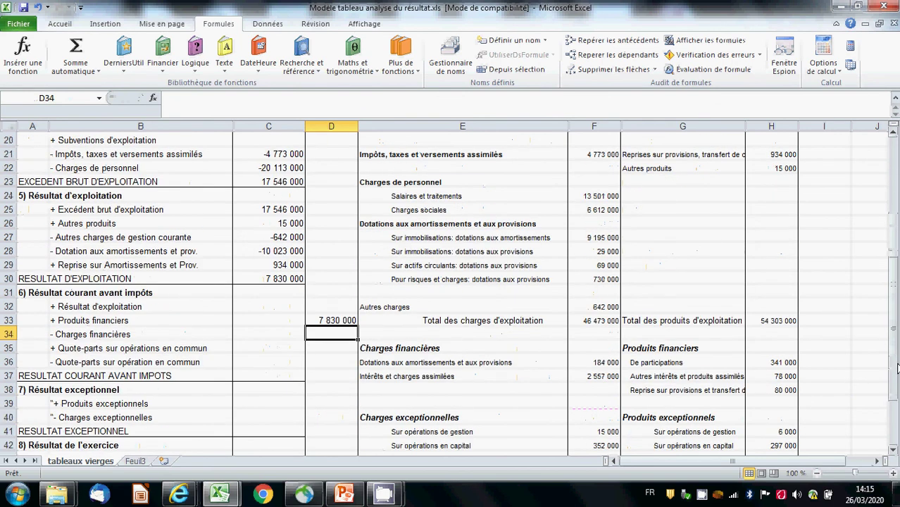
{"action": "left_click", "coordinate": [275, 306]}
{"action": "type", "text": "="}
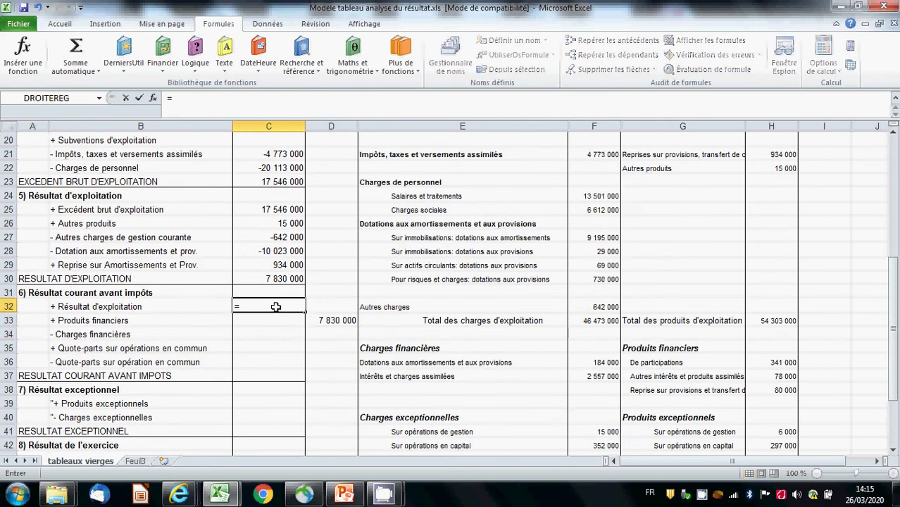
{"action": "left_click", "coordinate": [281, 278]}
{"action": "key", "text": "Return"}
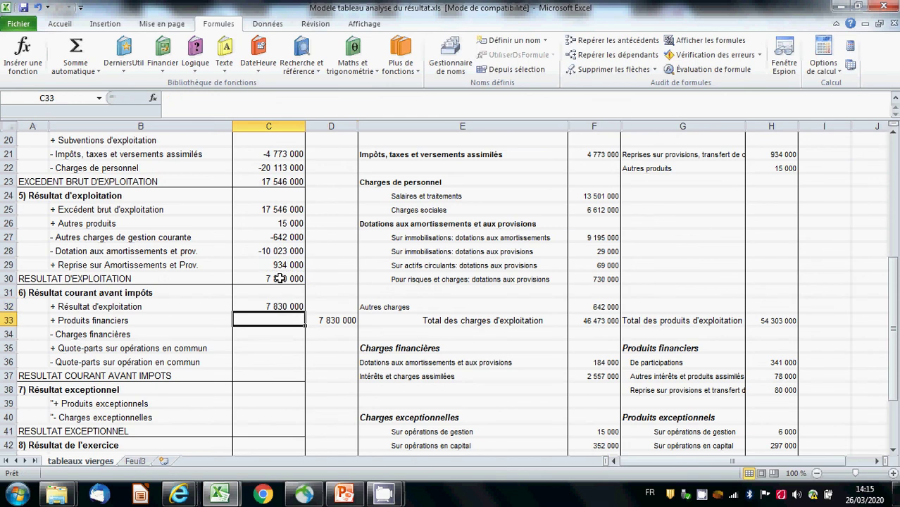
Enter the Produits financiers in C33 as =(H36+H37+H38).
{"action": "type", "text": "="}
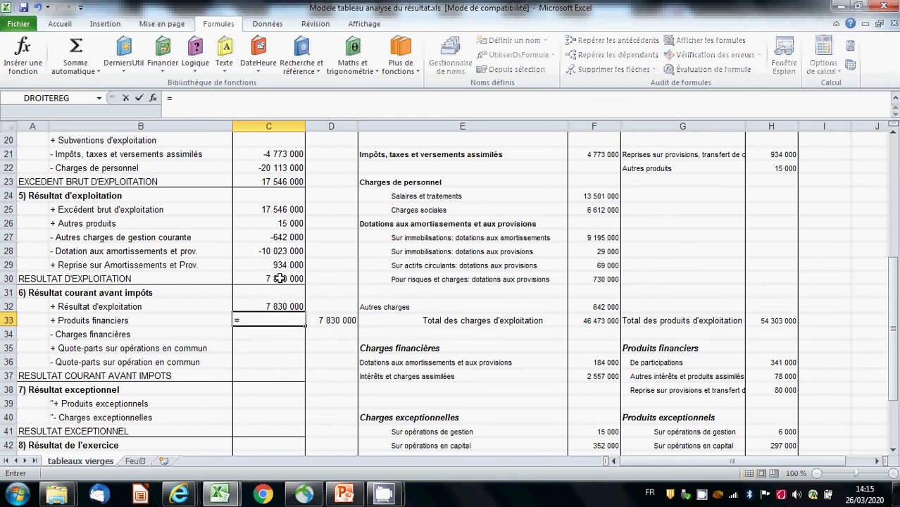
{"action": "type", "text": "("}
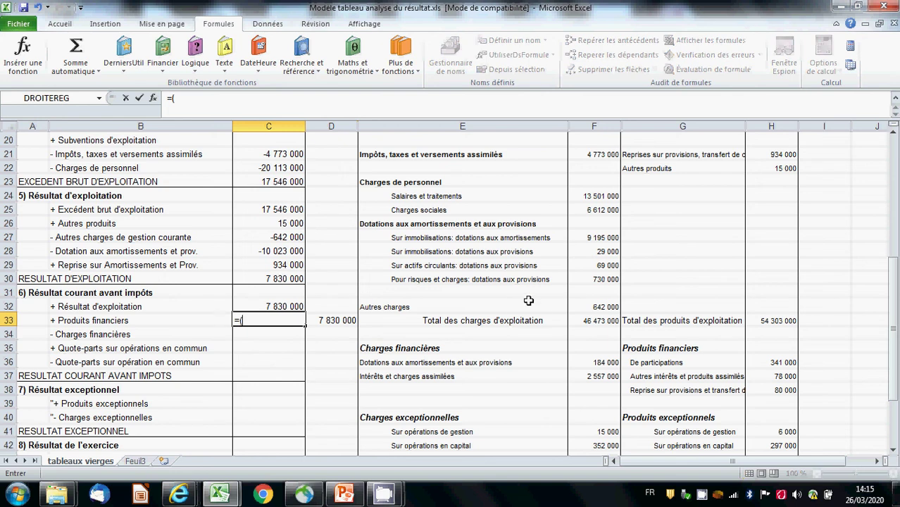
{"action": "left_click", "coordinate": [783, 362]}
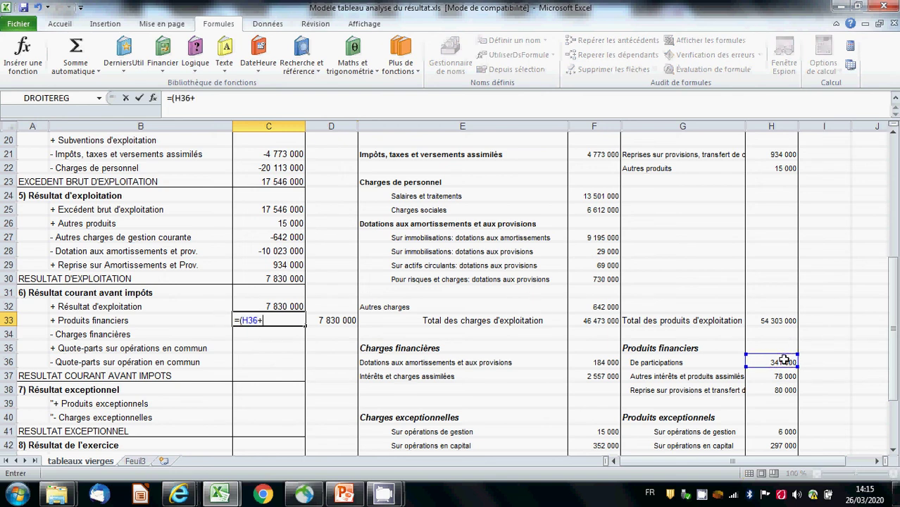
{"action": "type", "text": "+"}
{"action": "left_click", "coordinate": [778, 374]}
{"action": "type", "text": "+"}
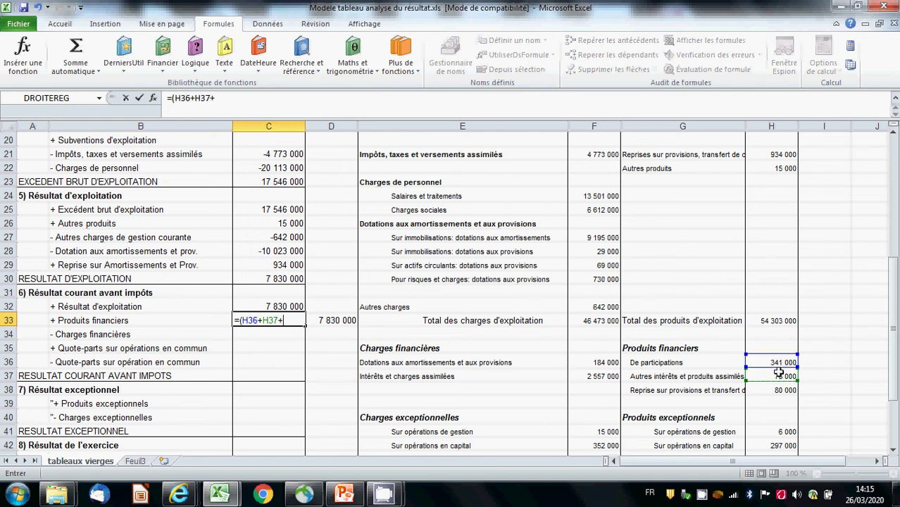
{"action": "left_click", "coordinate": [774, 389]}
{"action": "type", "text": ")"}
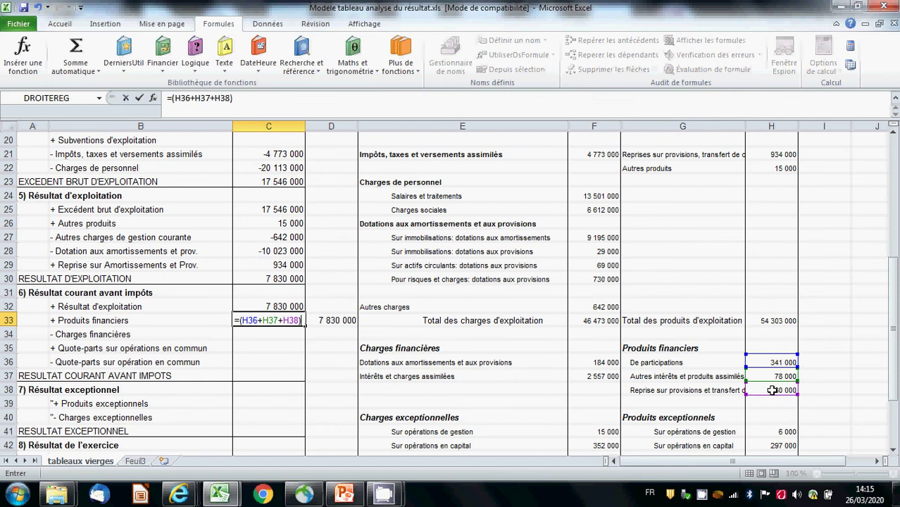
{"action": "key", "text": "Return"}
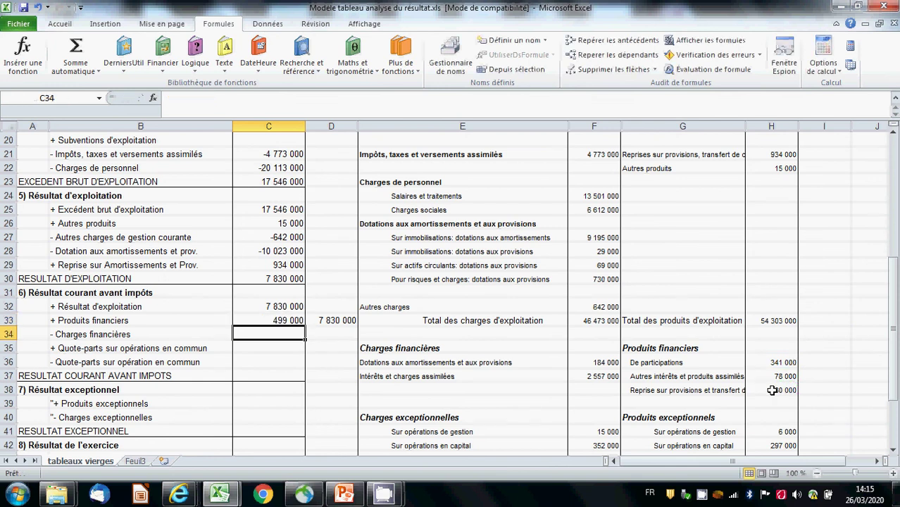
Enter the Charges financières in C34 as =-(F36+F37) and total the Résultat courant avant impôts in C37 with an automatic sum.
{"action": "type", "text": "=("}
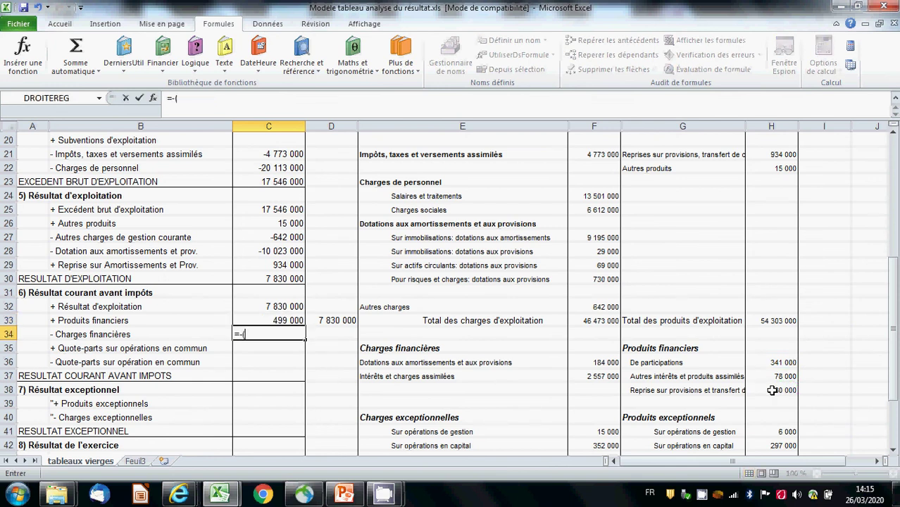
{"action": "left_click", "coordinate": [598, 363]}
{"action": "type", "text": "+"}
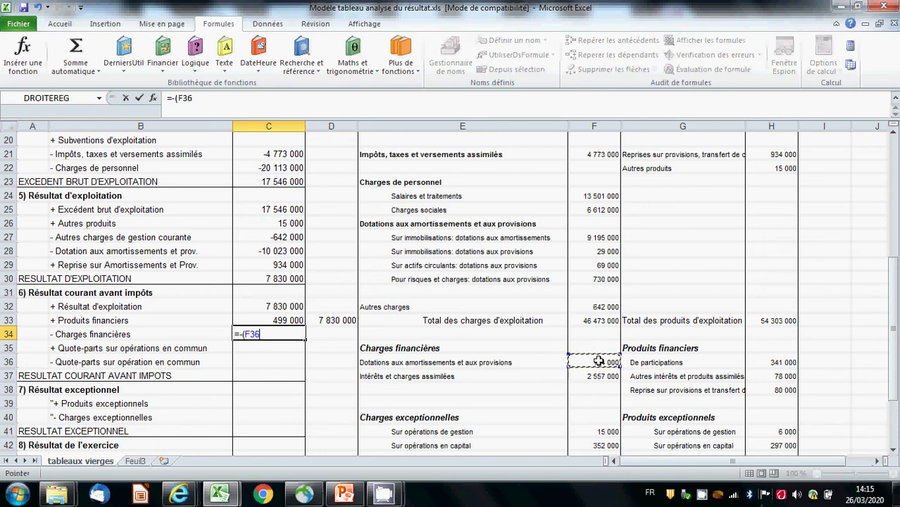
{"action": "left_click", "coordinate": [602, 375]}
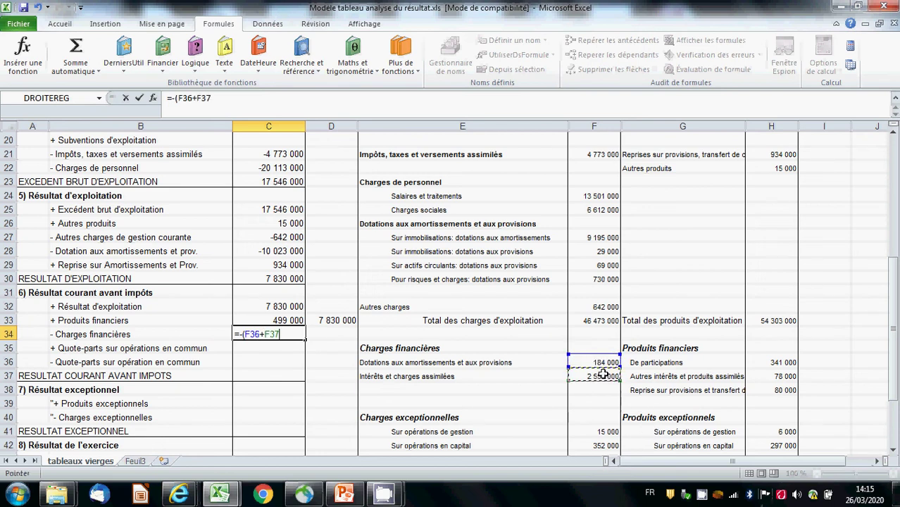
{"action": "type", "text": ")"}
{"action": "key", "text": "Return"}
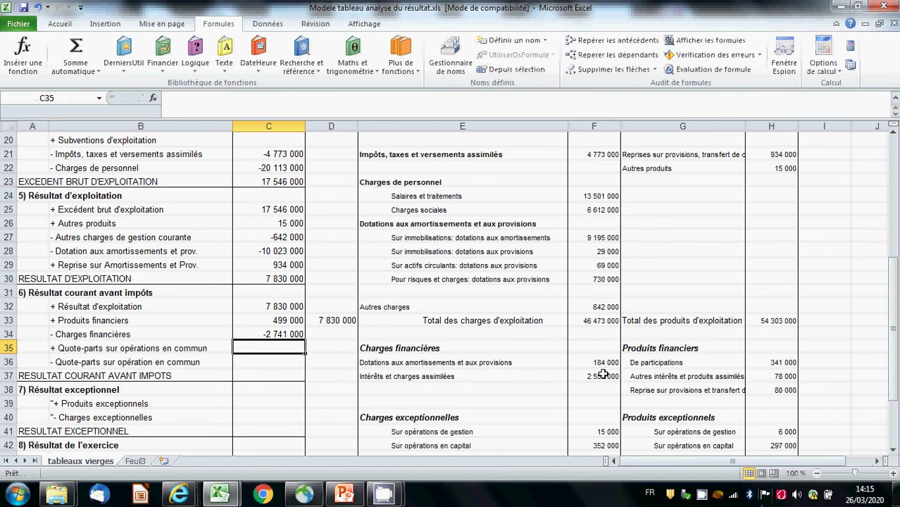
{"action": "left_click", "coordinate": [285, 376]}
{"action": "left_click", "coordinate": [77, 51]}
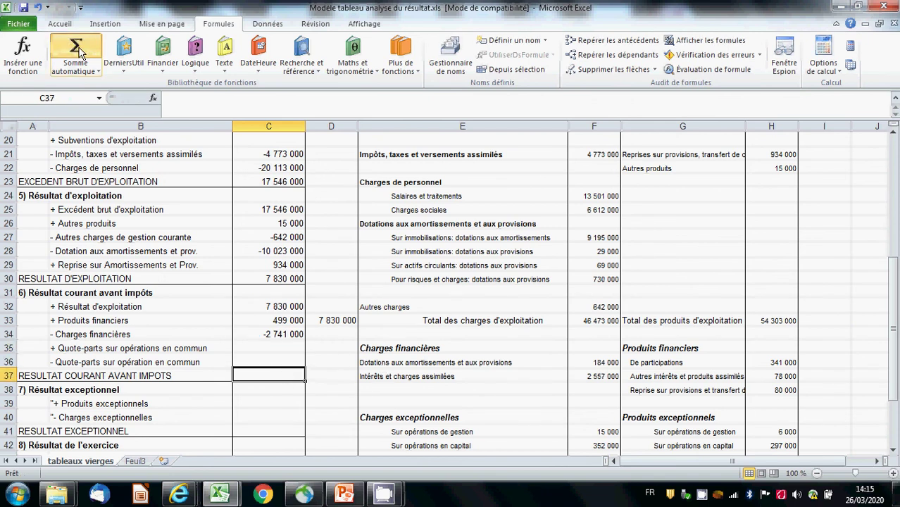
{"action": "key", "text": "Return"}
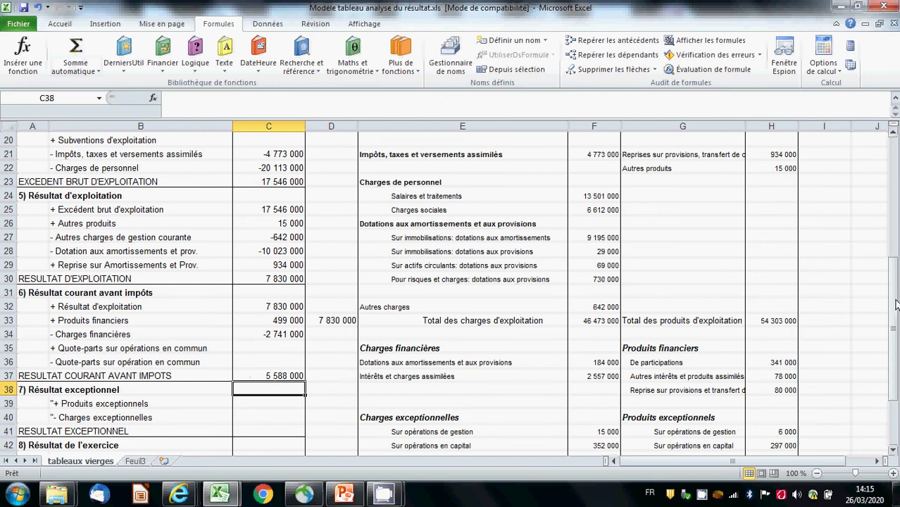
Enter the Produits exceptionnels in C39 as =H41+H42+H43.
{"action": "left_click_drag", "start_coordinate": [895, 304], "coordinate": [895, 346]}
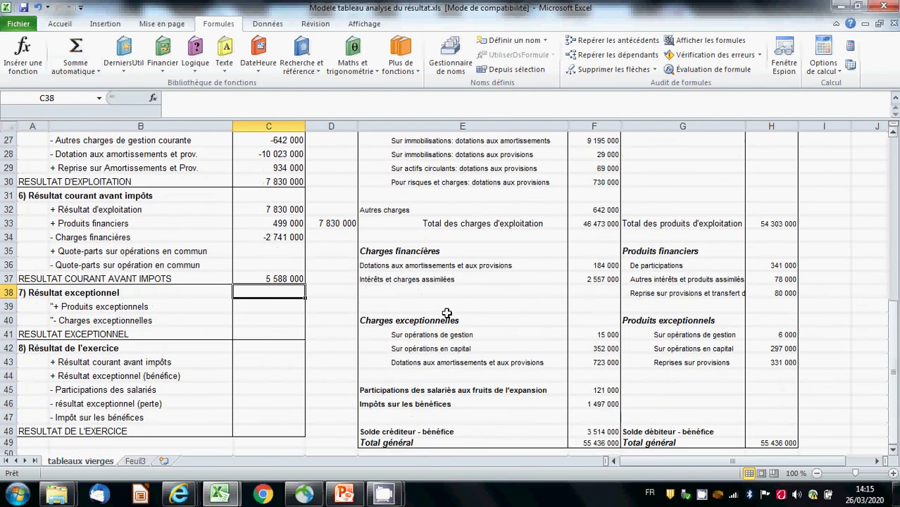
{"action": "left_click", "coordinate": [271, 304]}
{"action": "type", "text": "="}
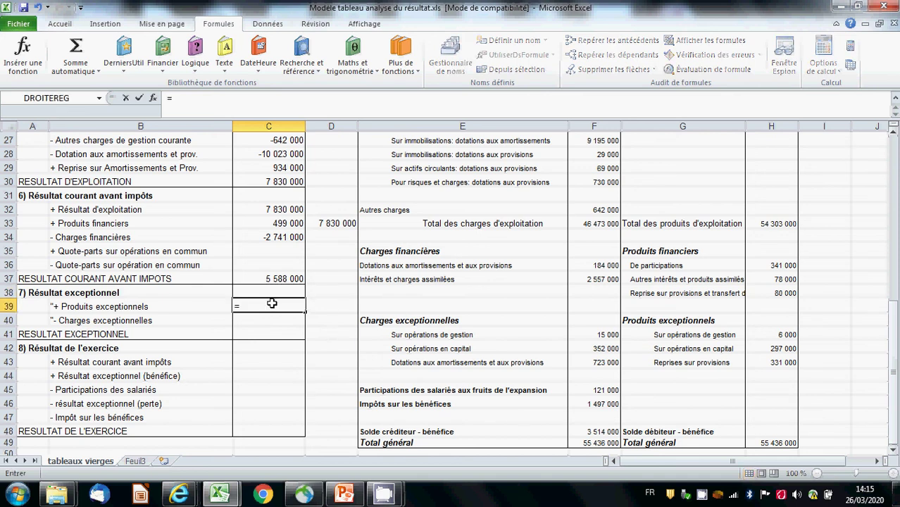
{"action": "left_click", "coordinate": [774, 336]}
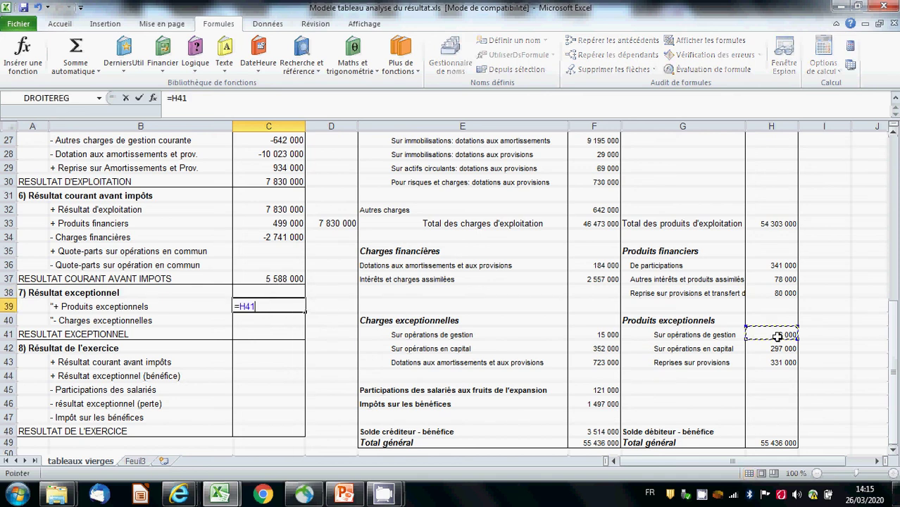
{"action": "type", "text": "+"}
{"action": "left_click", "coordinate": [773, 348]}
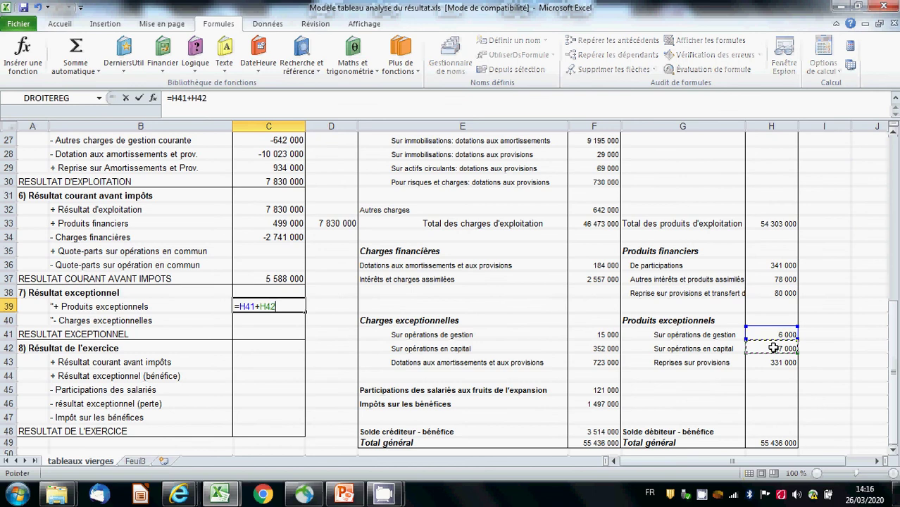
{"action": "type", "text": "+"}
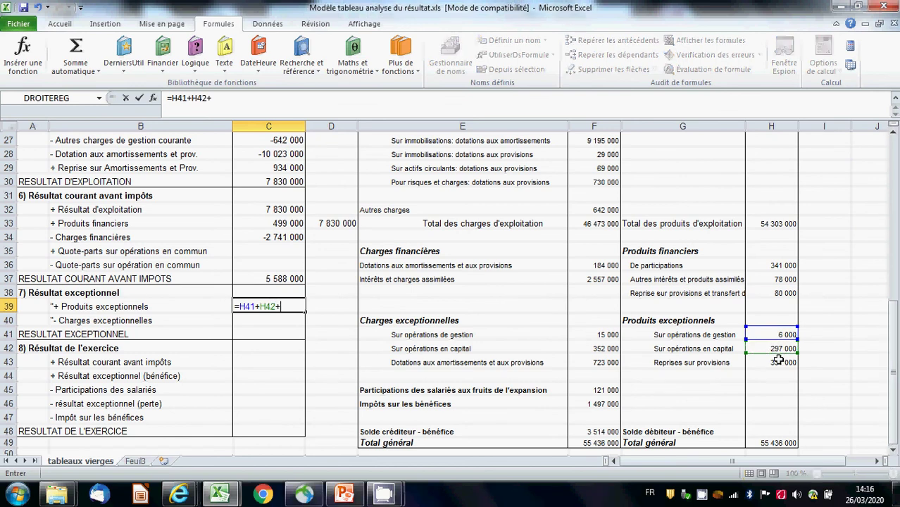
{"action": "left_click", "coordinate": [777, 360]}
{"action": "key", "text": "Return"}
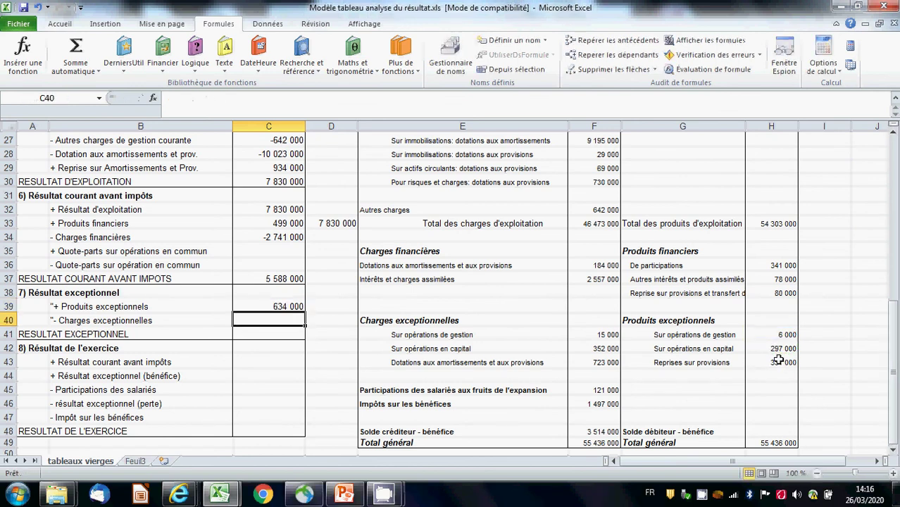
Enter the Charges exceptionnelles in C40 as =-(F41+F42+F43) and total the Résultat exceptionnel in C41 with an automatic sum.
{"action": "type", "text": "=("}
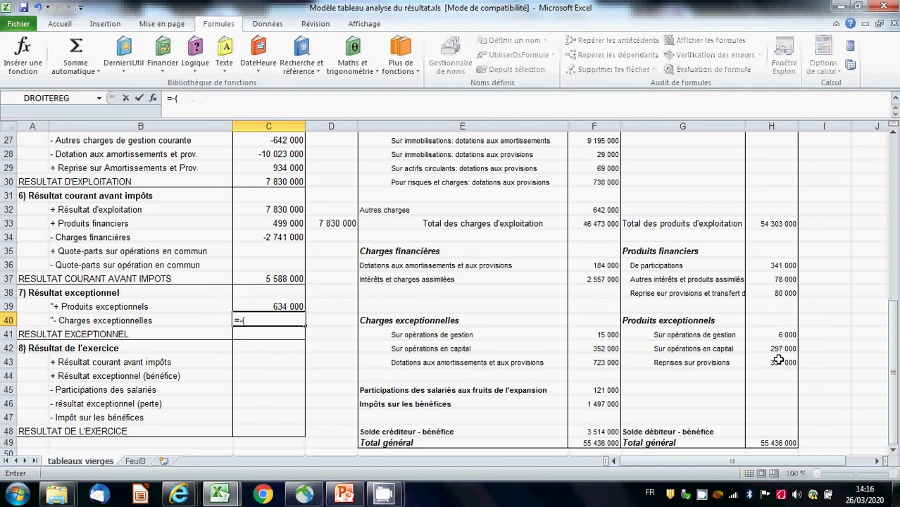
{"action": "left_click", "coordinate": [602, 335]}
{"action": "type", "text": "+"}
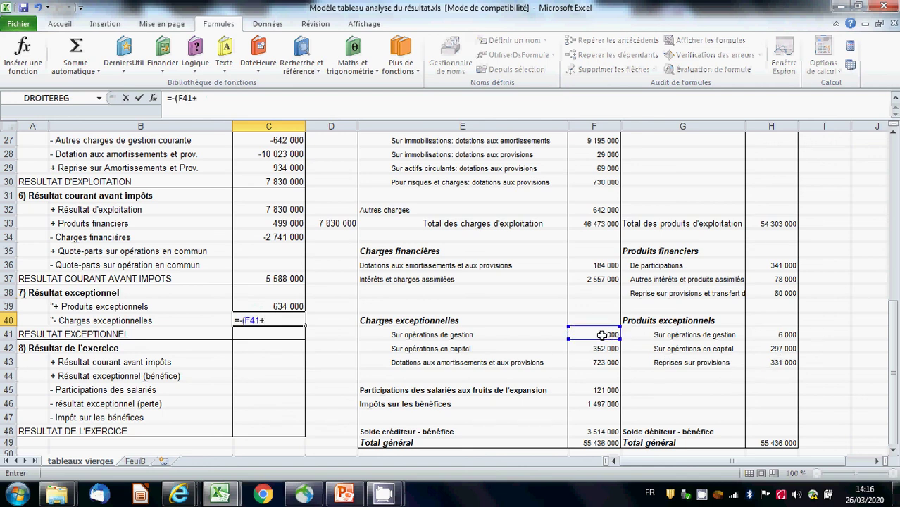
{"action": "left_click", "coordinate": [596, 347]}
{"action": "type", "text": "+"}
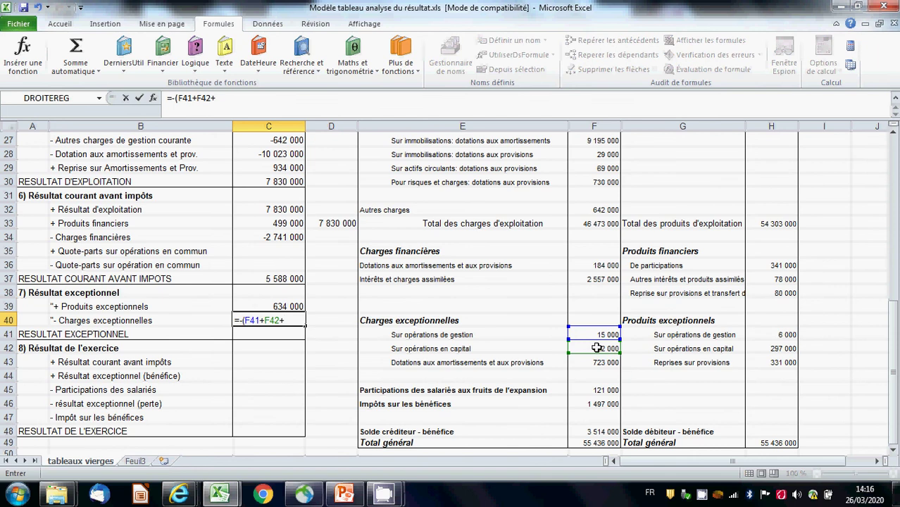
{"action": "left_click", "coordinate": [591, 361]}
{"action": "type", "text": ")"}
{"action": "key", "text": "Return"}
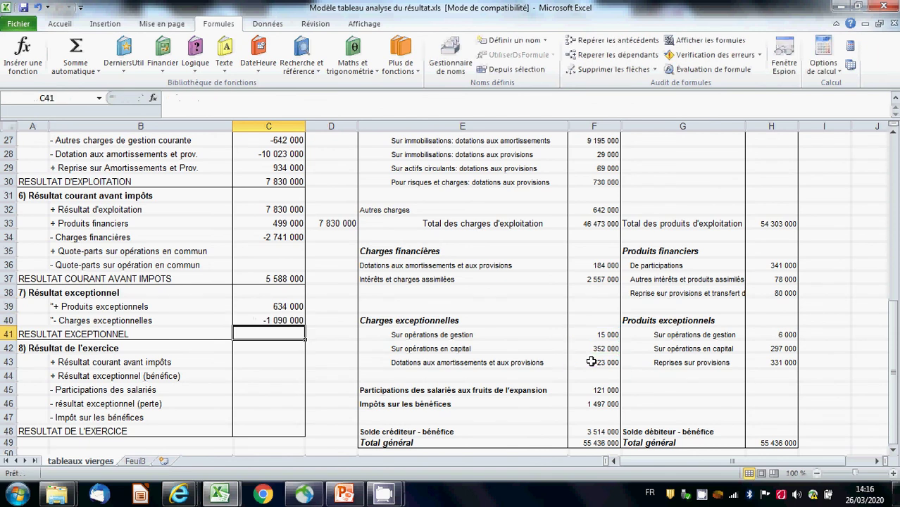
{"action": "left_click", "coordinate": [77, 56]}
{"action": "key", "text": "Return"}
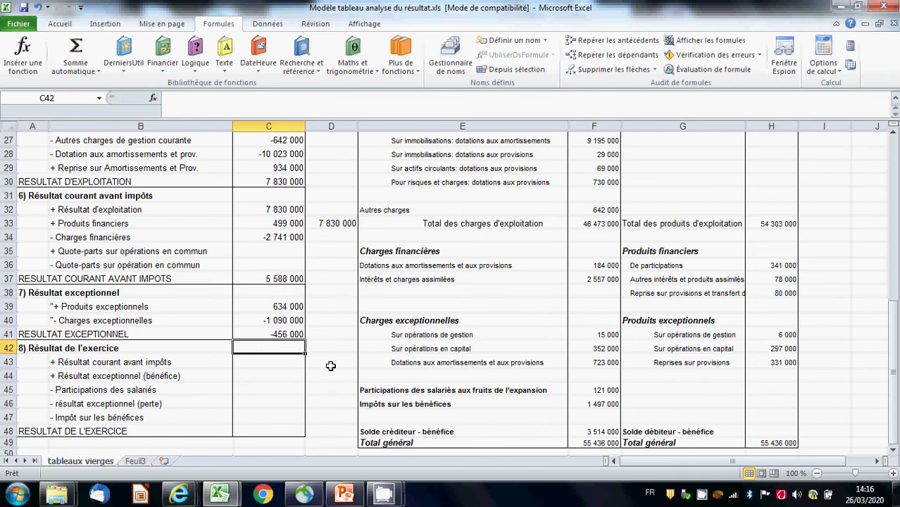
Carry the Résultat courant avant impôts from C37 into C43 by reference.
{"action": "left_click", "coordinate": [280, 359]}
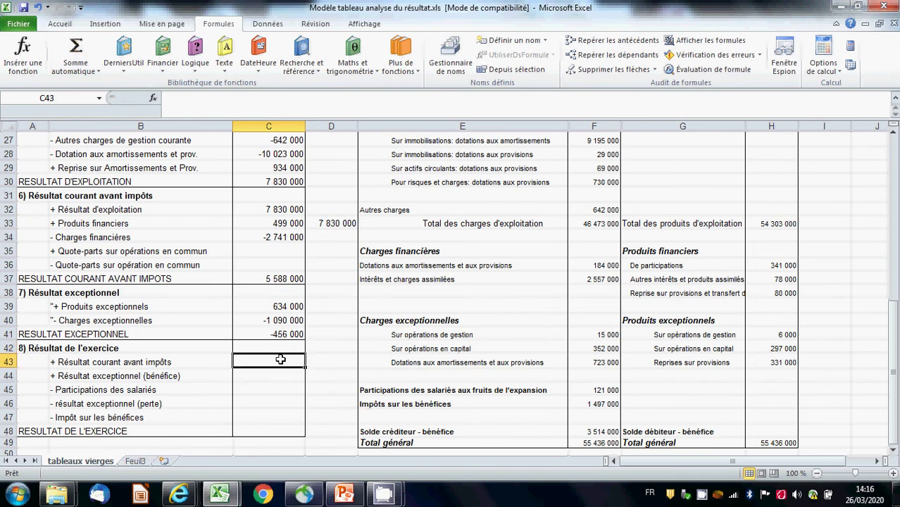
{"action": "type", "text": "="}
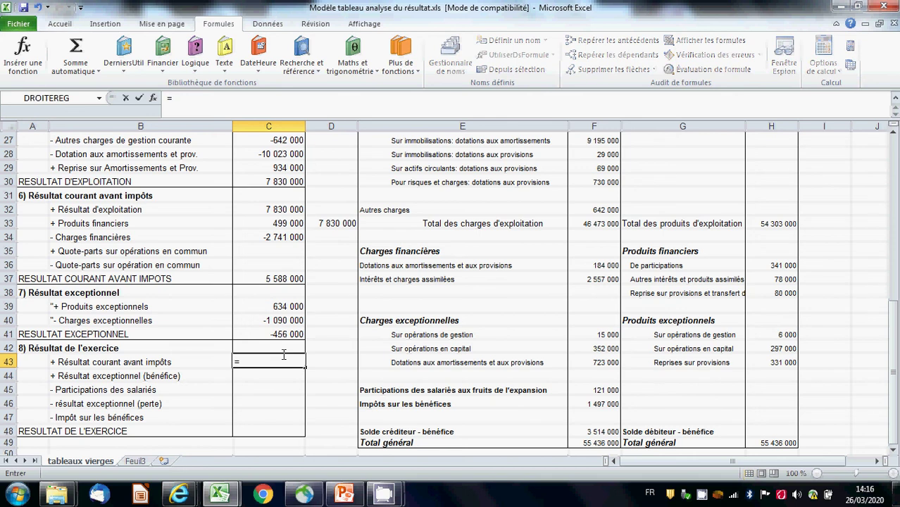
{"action": "left_click", "coordinate": [280, 277]}
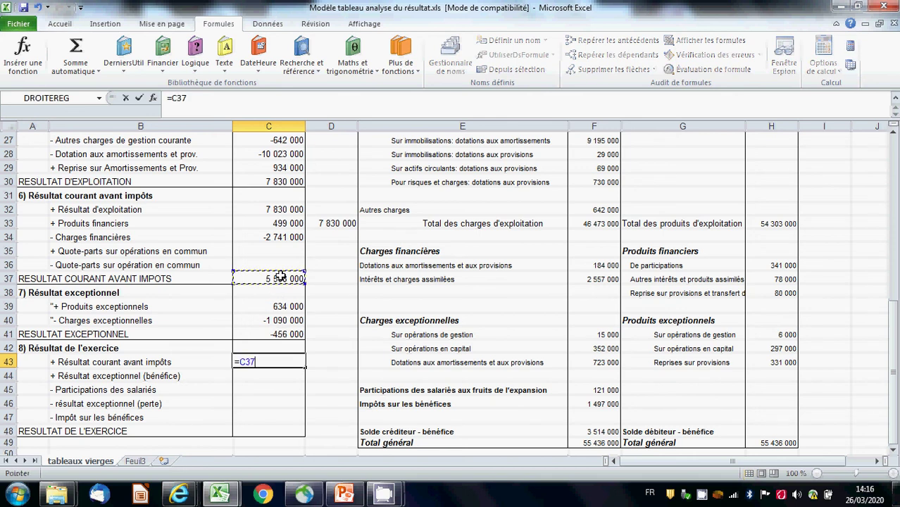
{"action": "key", "text": "Return"}
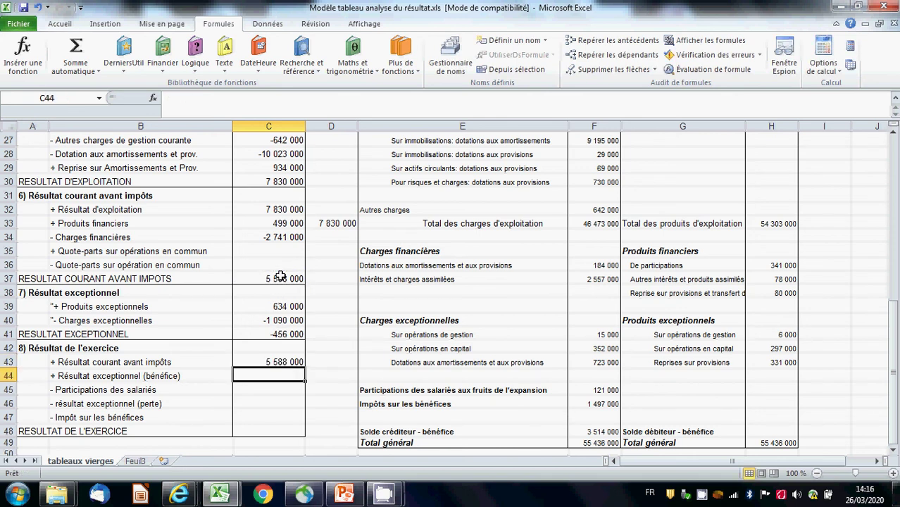
Carry the Résultat exceptionnel from C41 into the résultat exceptionnel (perte) cell C46 by reference.
{"action": "left_click", "coordinate": [277, 387]}
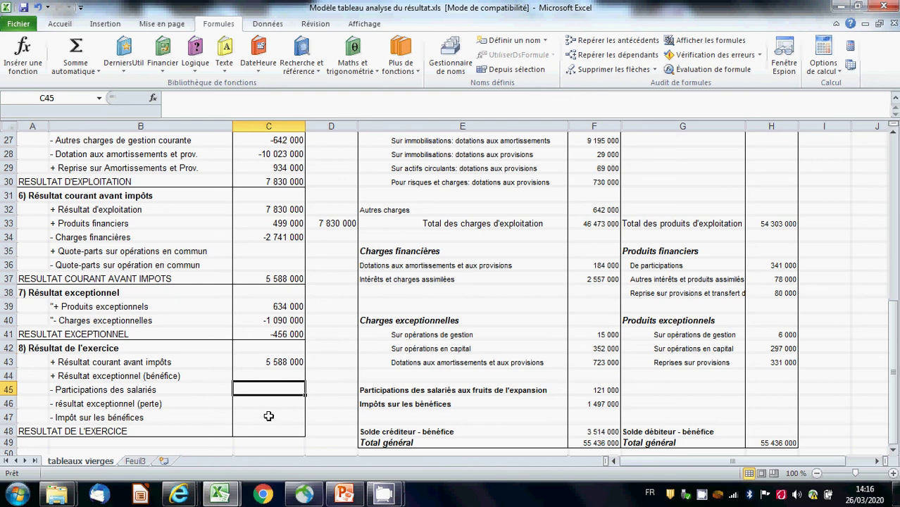
{"action": "left_click", "coordinate": [270, 403]}
{"action": "type", "text": "="}
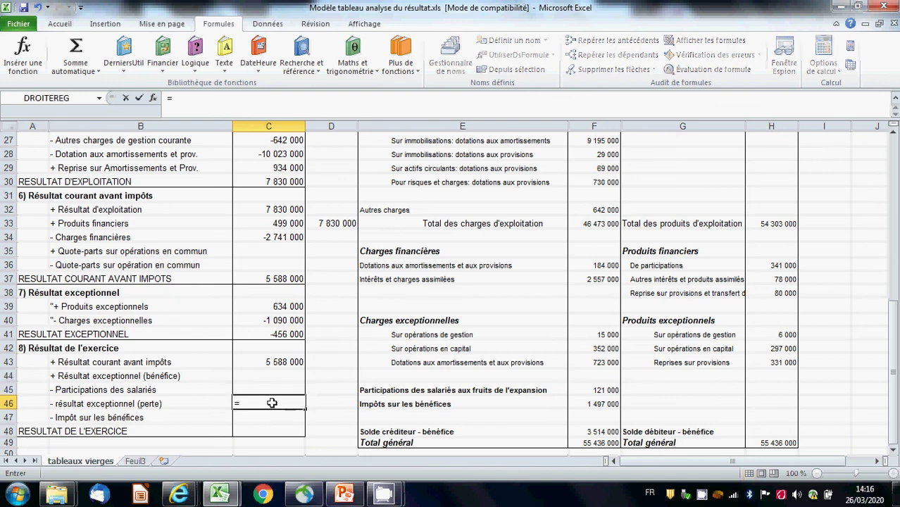
{"action": "left_click", "coordinate": [280, 333]}
{"action": "key", "text": "Return"}
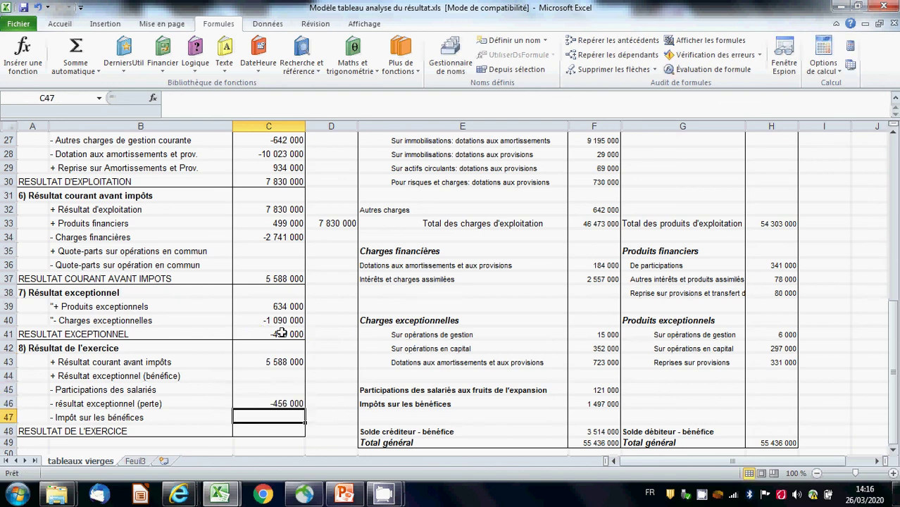
Enter the Participations des salariés in C45 as =-F45 and the Impôt sur les bénéfices in C47 as =-F46.
{"action": "left_click", "coordinate": [279, 386]}
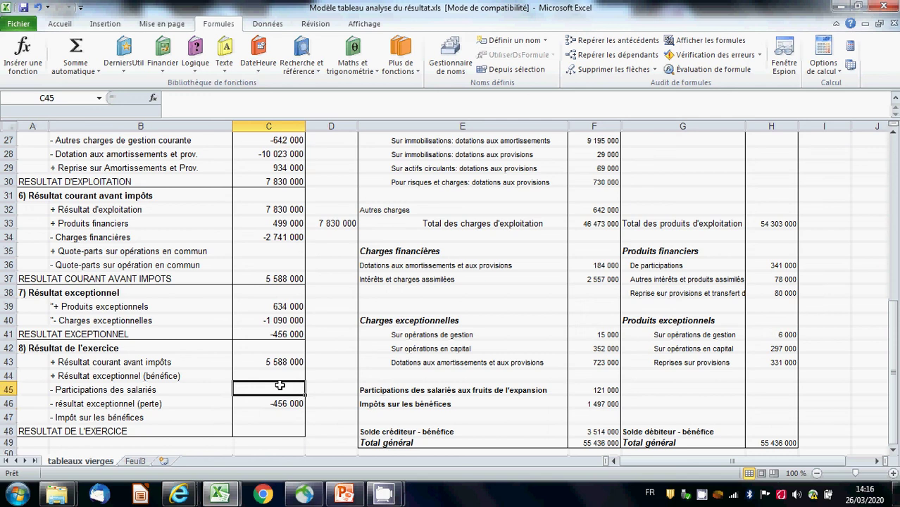
{"action": "type", "text": "=-"}
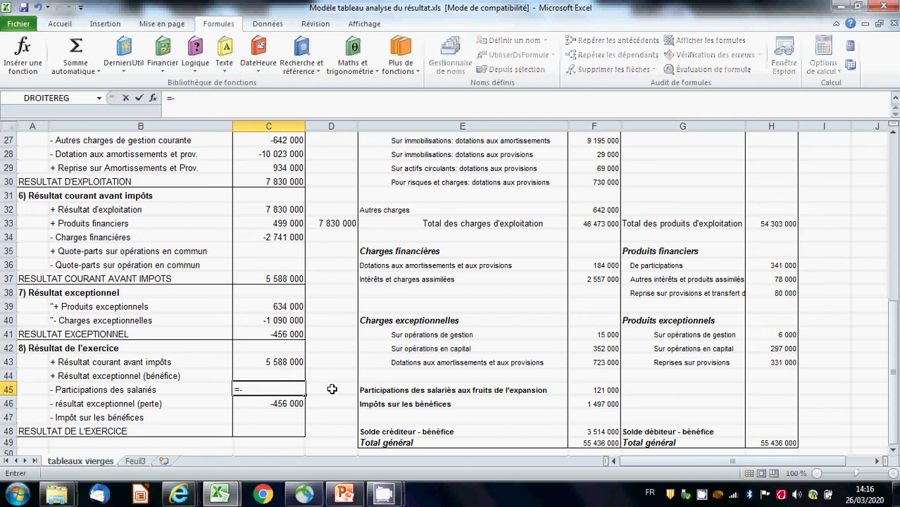
{"action": "left_click", "coordinate": [597, 389]}
{"action": "key", "text": "Return"}
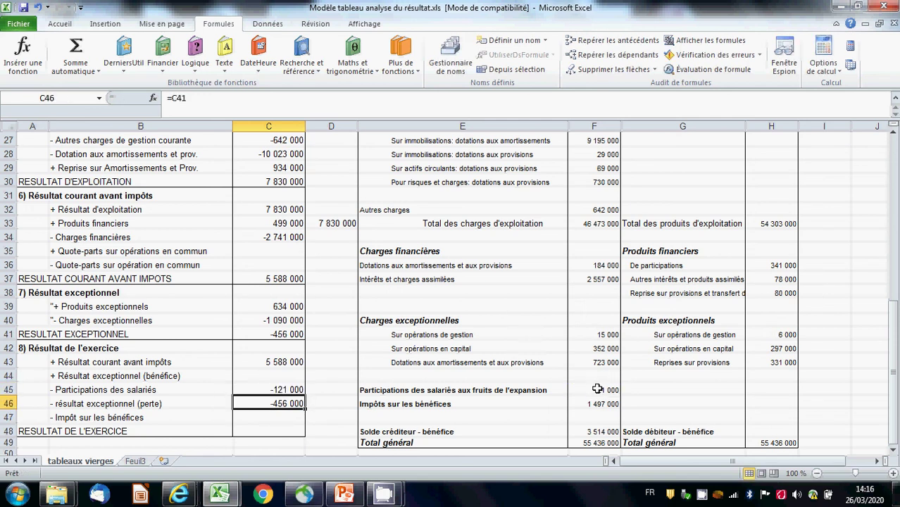
{"action": "left_click", "coordinate": [262, 413]}
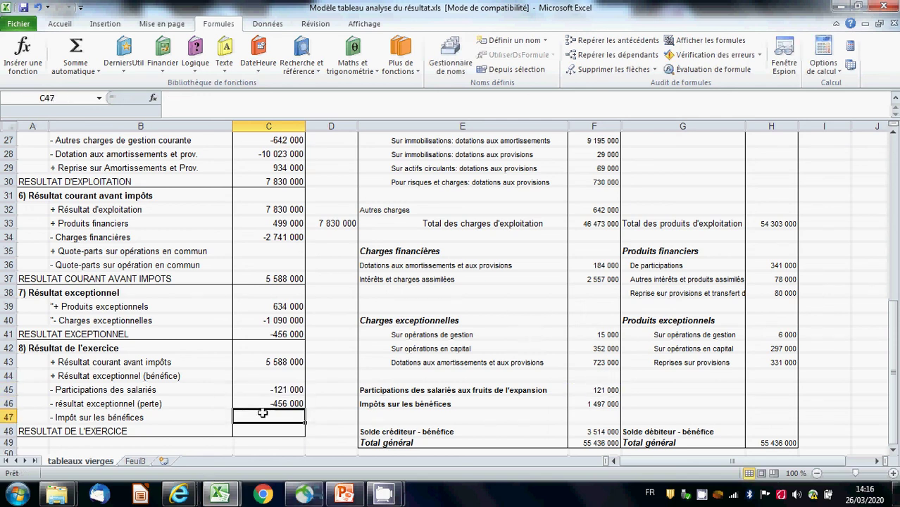
{"action": "type", "text": "=-"}
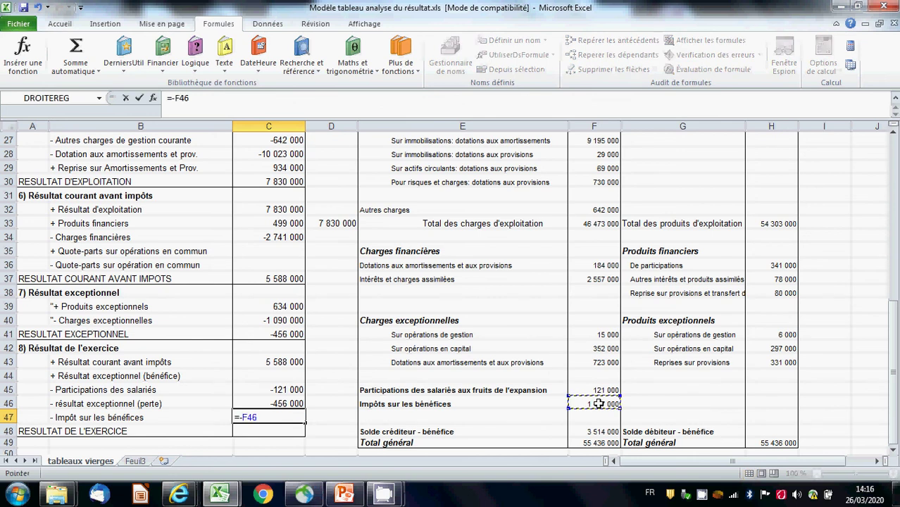
{"action": "key", "text": "Return"}
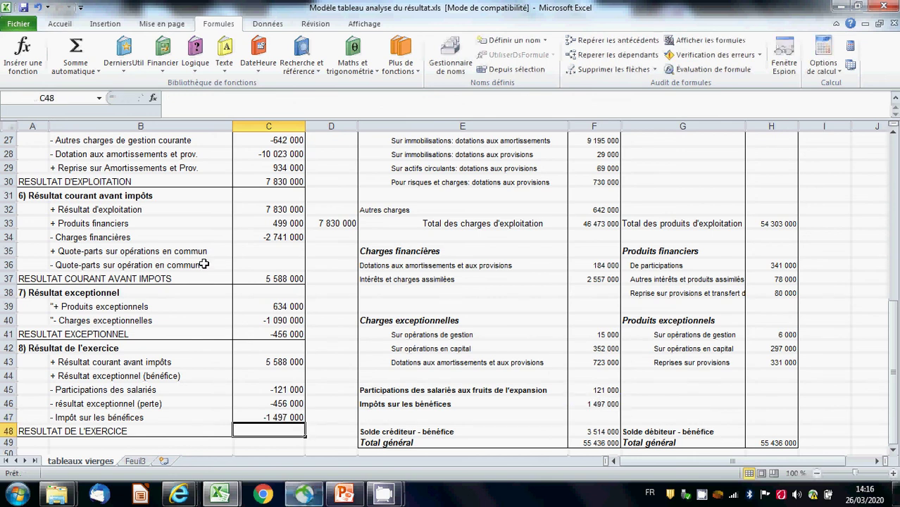
Total the Résultat de l'exercice in C48 as =SOMME(C43:C47), extending the automatic sum range to include C43.
{"action": "left_click", "coordinate": [76, 51]}
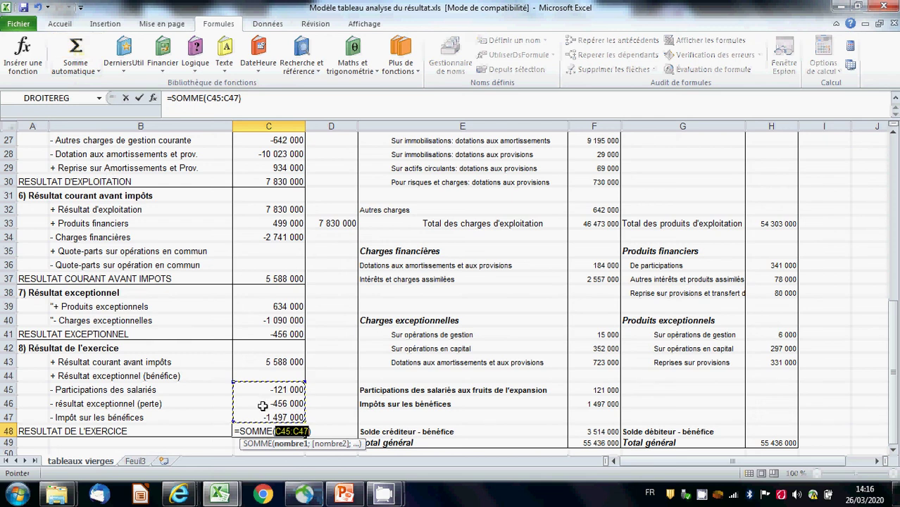
{"action": "left_click_drag", "start_coordinate": [282, 418], "coordinate": [274, 363]}
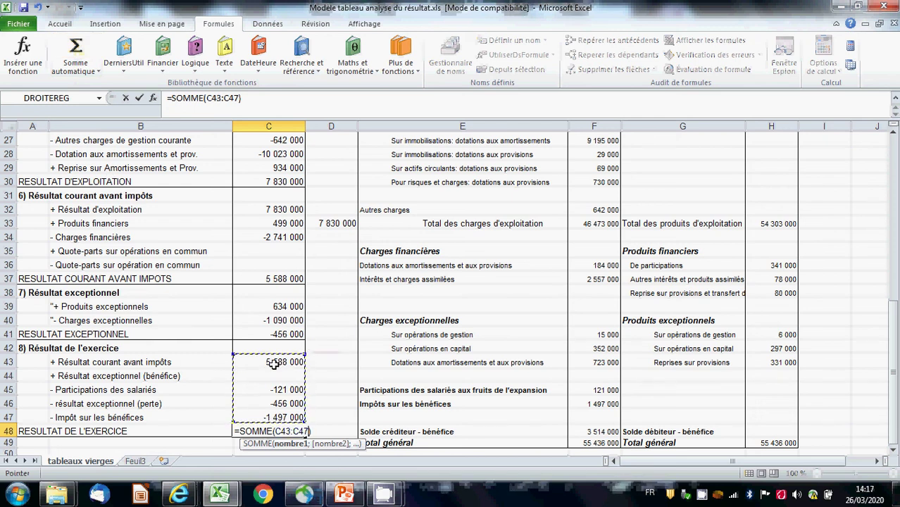
{"action": "key", "text": "Return"}
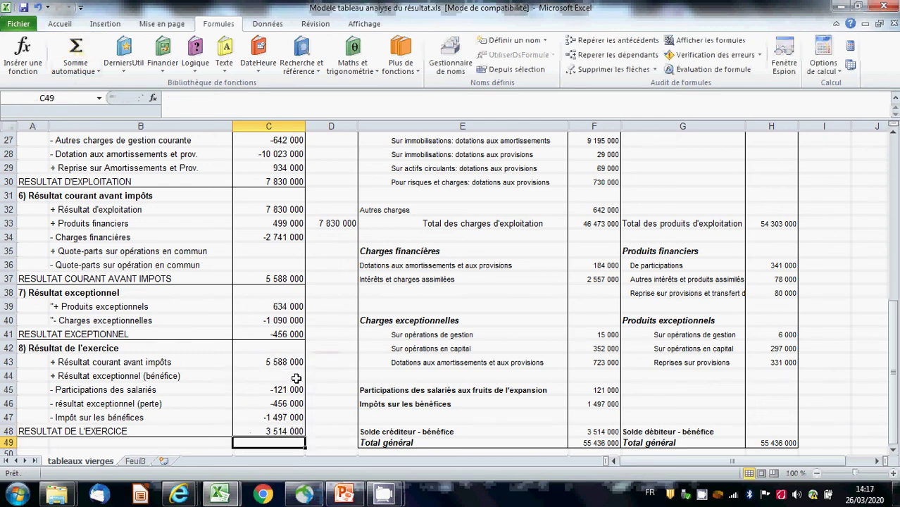
Check the Résultat de l'exercice against the Solde créditeur - bénéfice in F48 and review the completed table.
{"action": "left_click", "coordinate": [601, 429]}
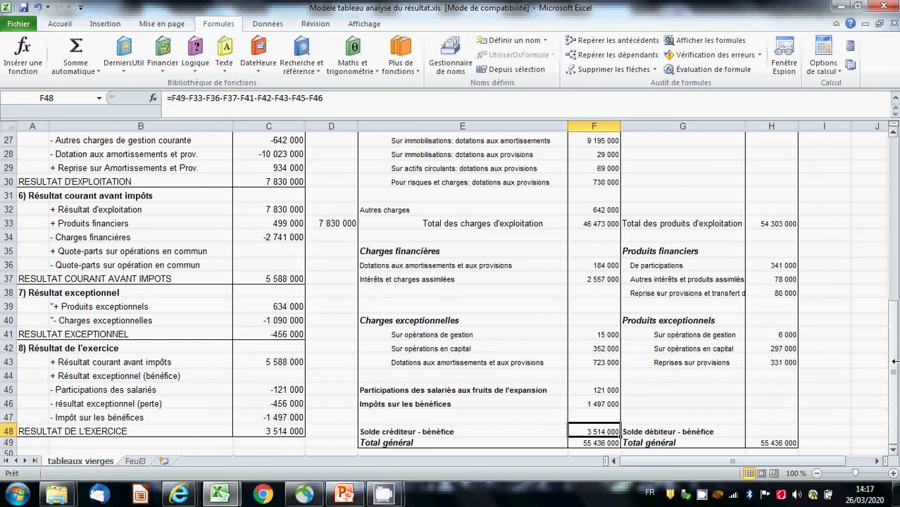
{"action": "left_click_drag", "start_coordinate": [894, 361], "coordinate": [894, 229]}
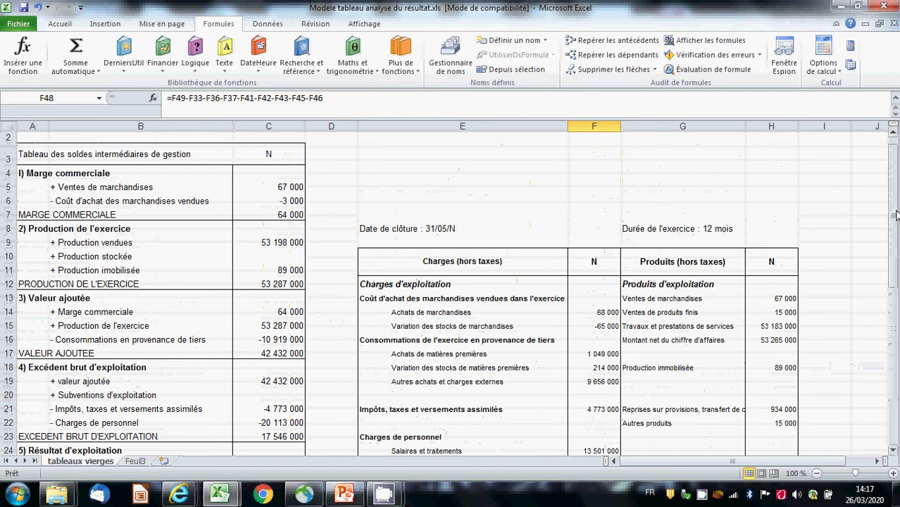
{"action": "left_click_drag", "start_coordinate": [896, 217], "coordinate": [893, 338]}
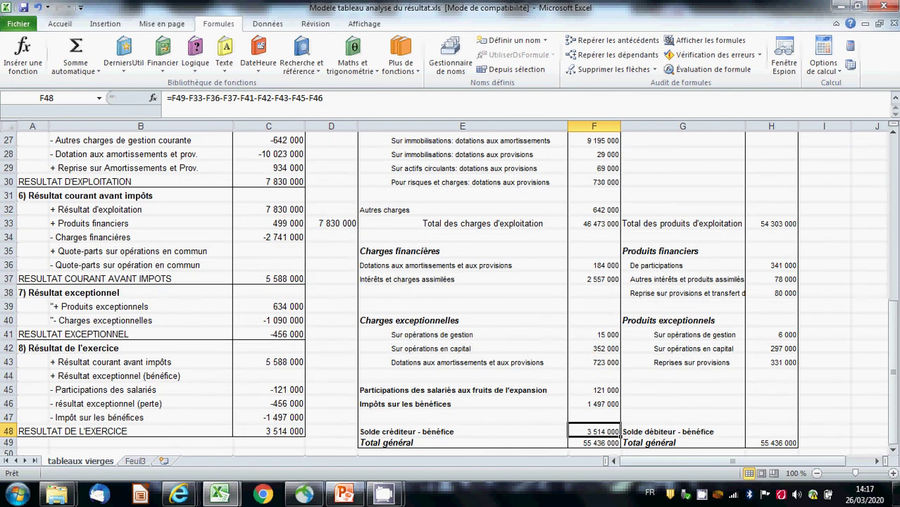
{"action": "left_click_drag", "start_coordinate": [893, 370], "coordinate": [893, 296]}
{"action": "mouse_move", "coordinate": [383, 493]}
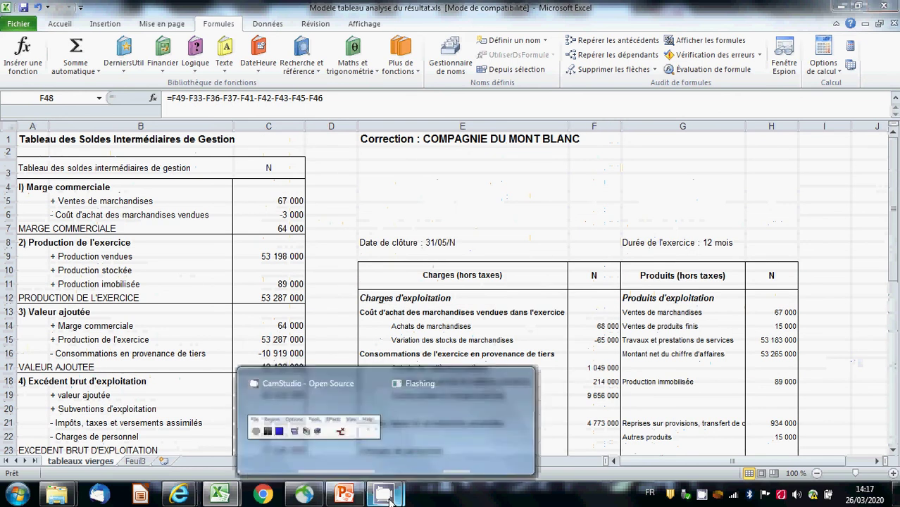
{"action": "left_click", "coordinate": [318, 389]}
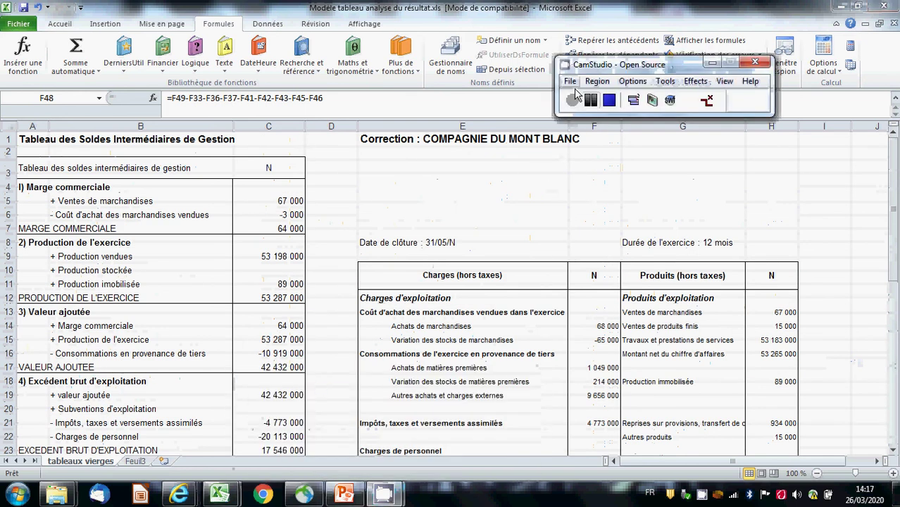